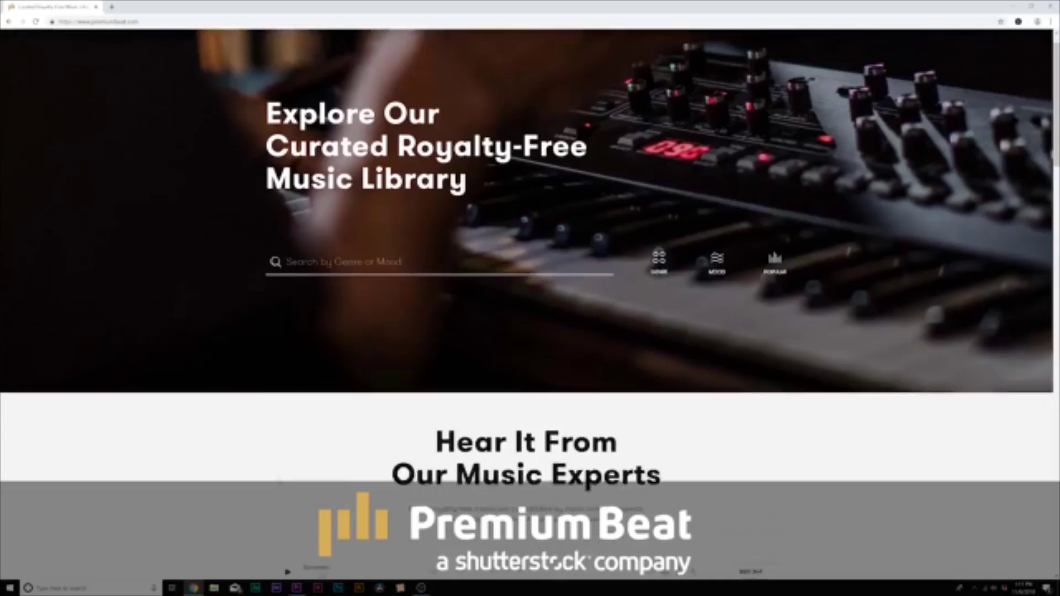
- Open the full royalty-free music library and preview Autumn Eyes and several later tracks
scroll(257, 468, "down", 5)
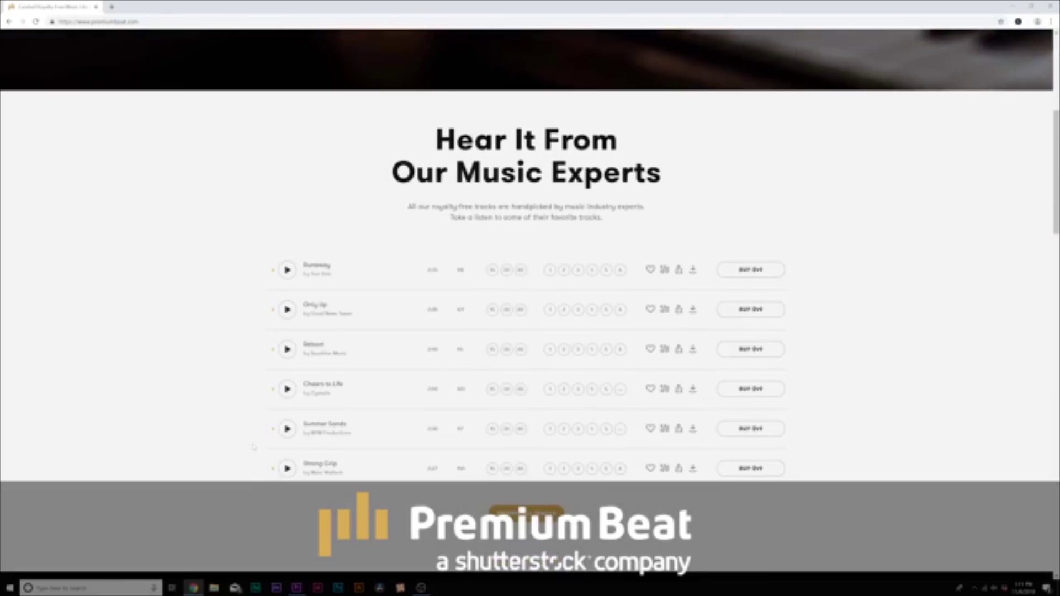
scroll(253, 447, "down", 1)
left_click(525, 464)
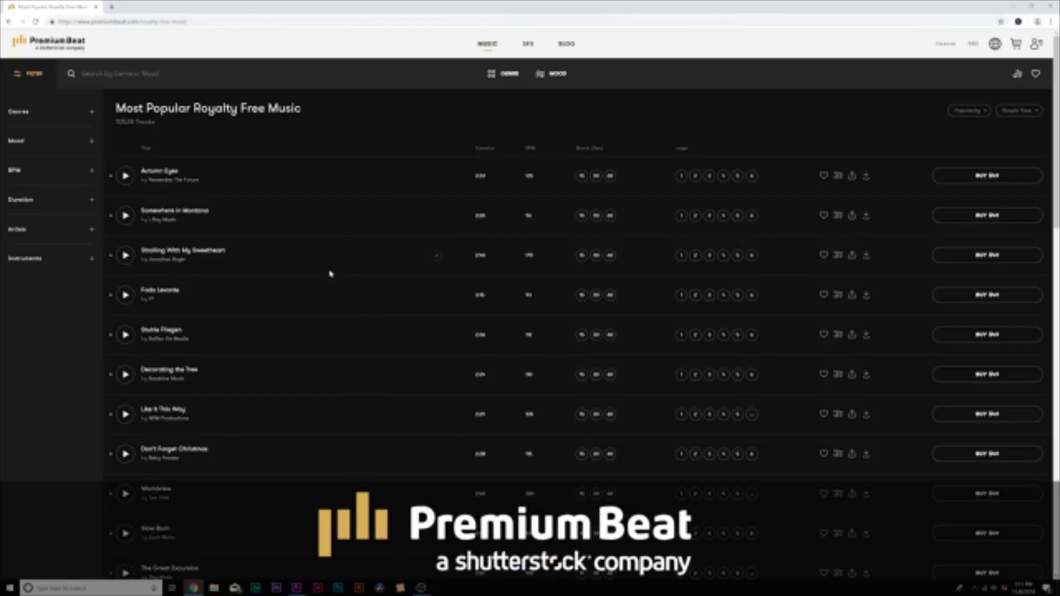
left_click(128, 182)
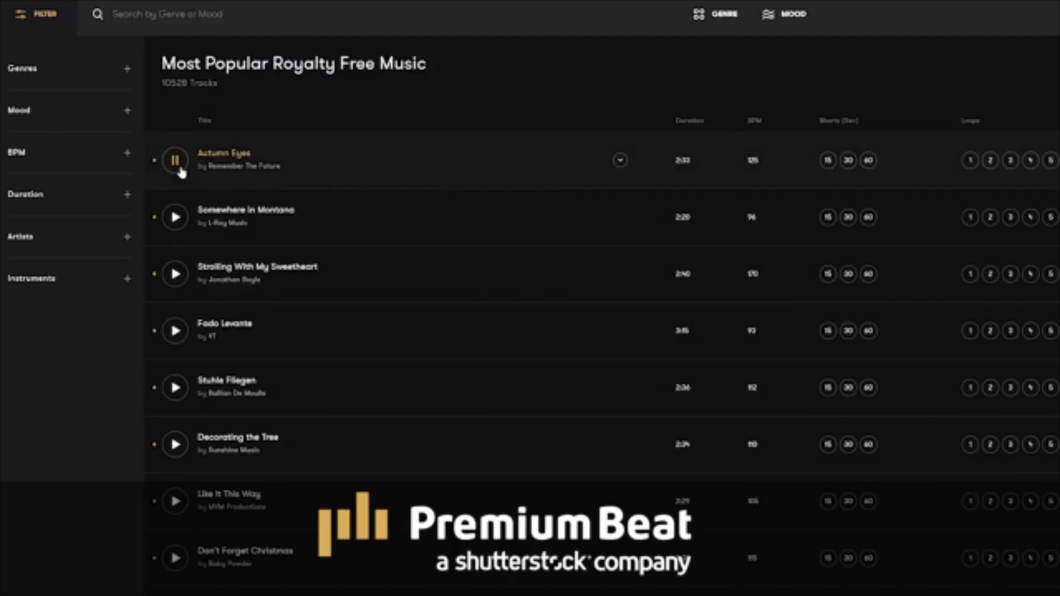
key("Down")
key("Down")
key("Down")
key("Down")
key("Down")
key("Down")
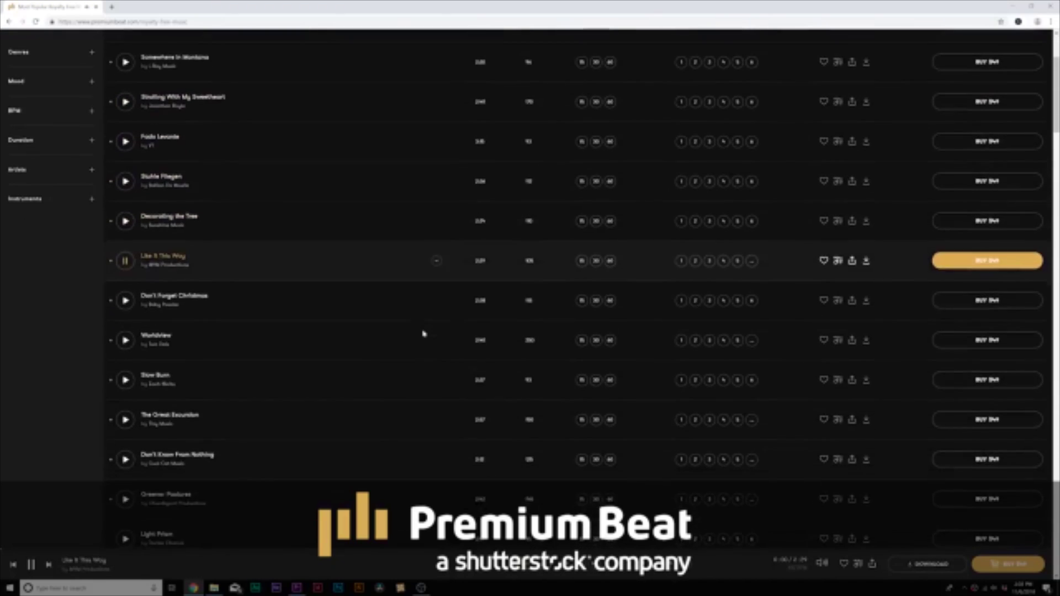
key("Down")
key("Down")
key("Down")
key("Down")
key("Down")
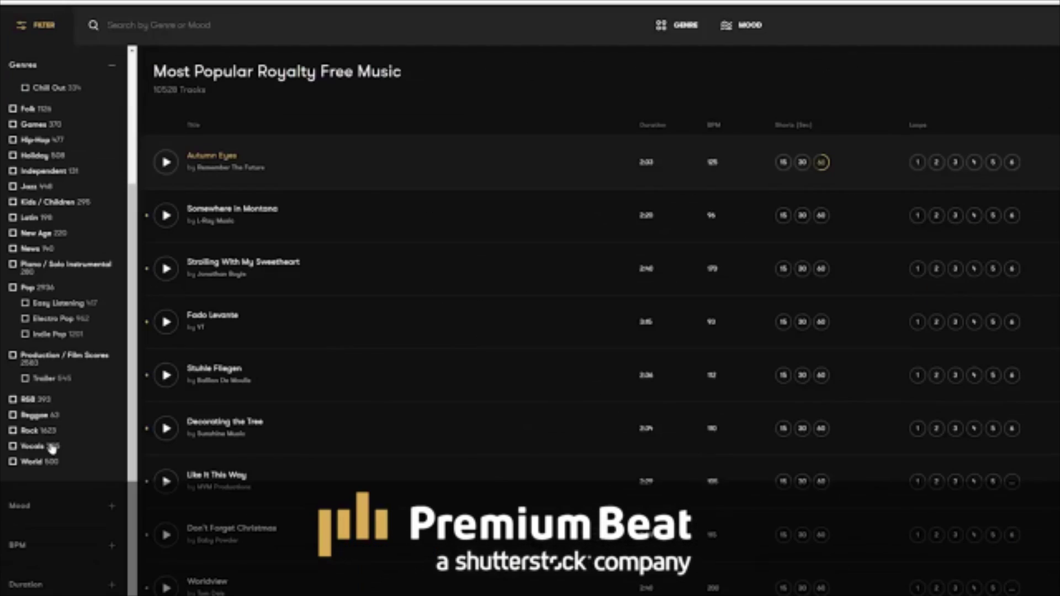
- Collapse the Genres filter list and expand the Mood filter list in the sidebar
scroll(51, 448, "up", 5)
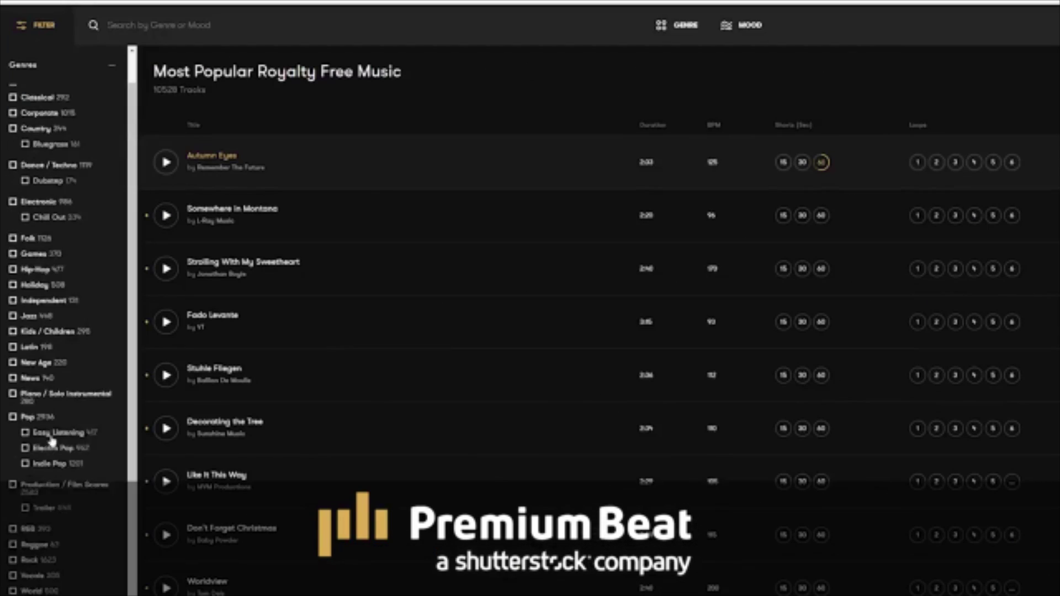
left_click(36, 77)
left_click(28, 117)
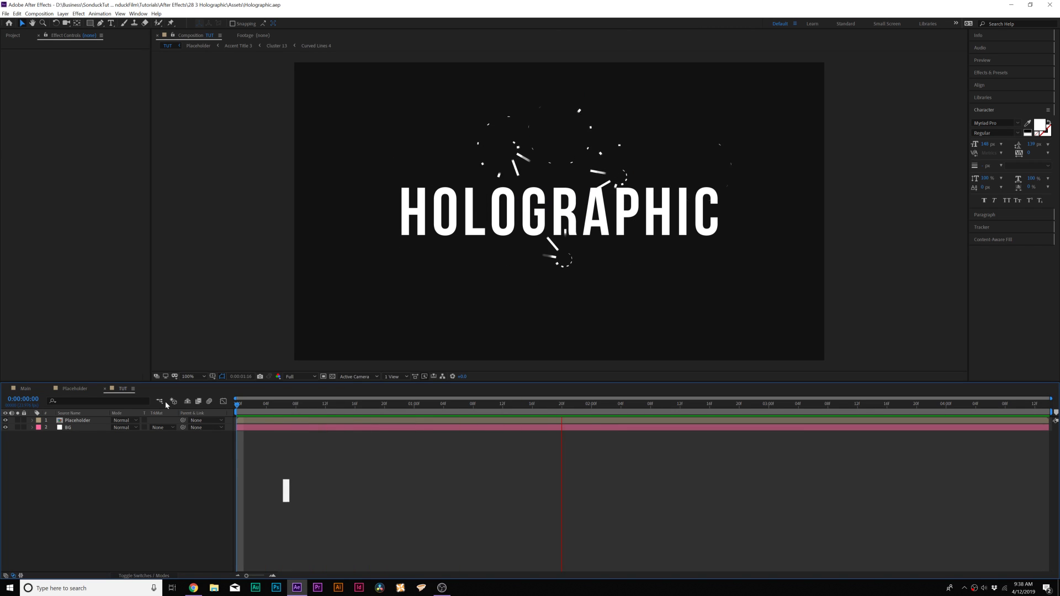
key("ctrl+0")
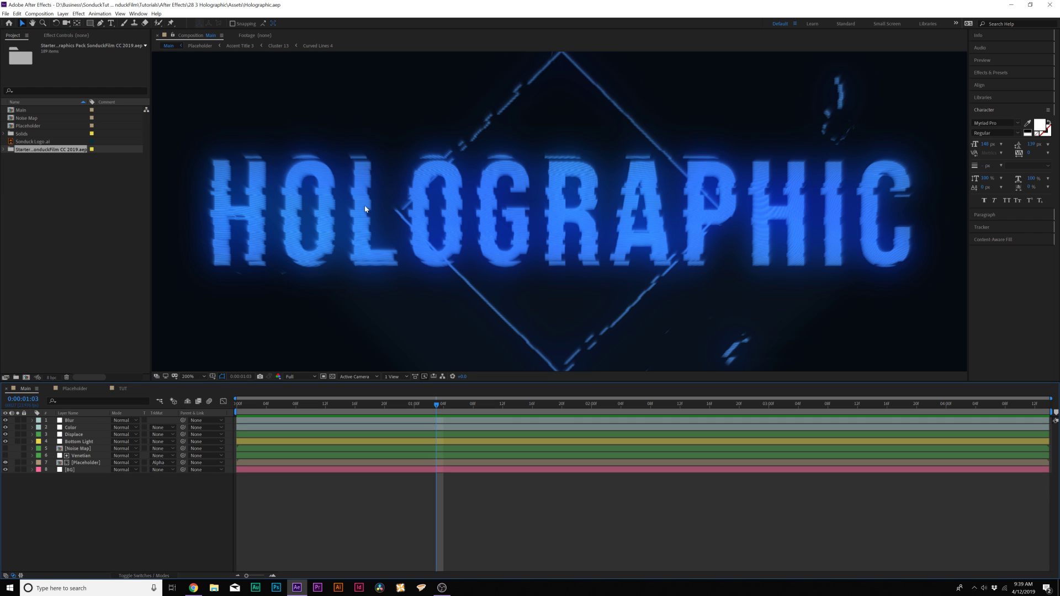
left_click(123, 390)
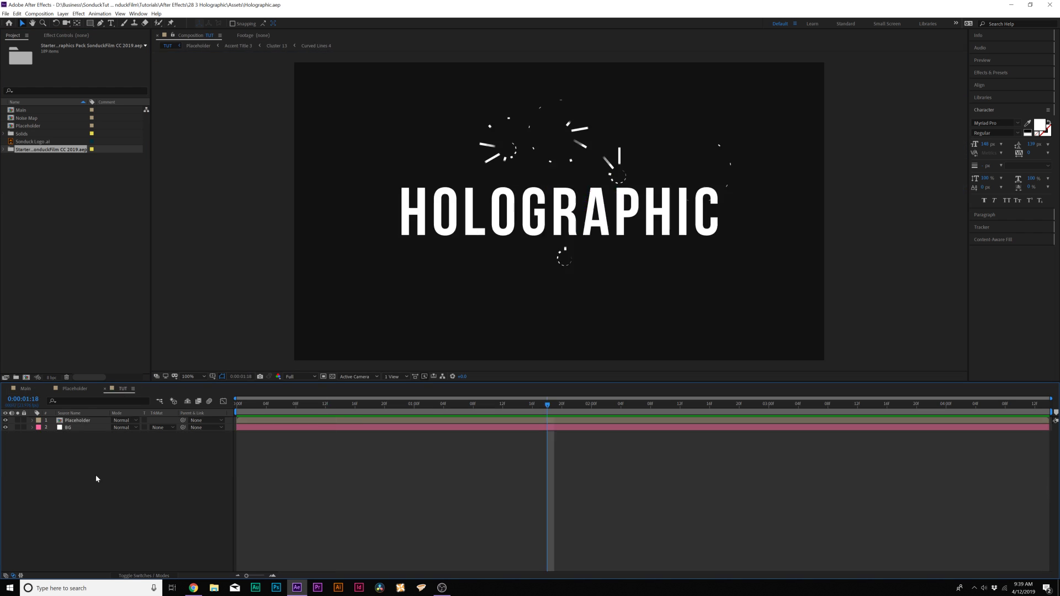
- Create a new white solid layer named Venetian
left_click(63, 13)
mouse_move(111, 22)
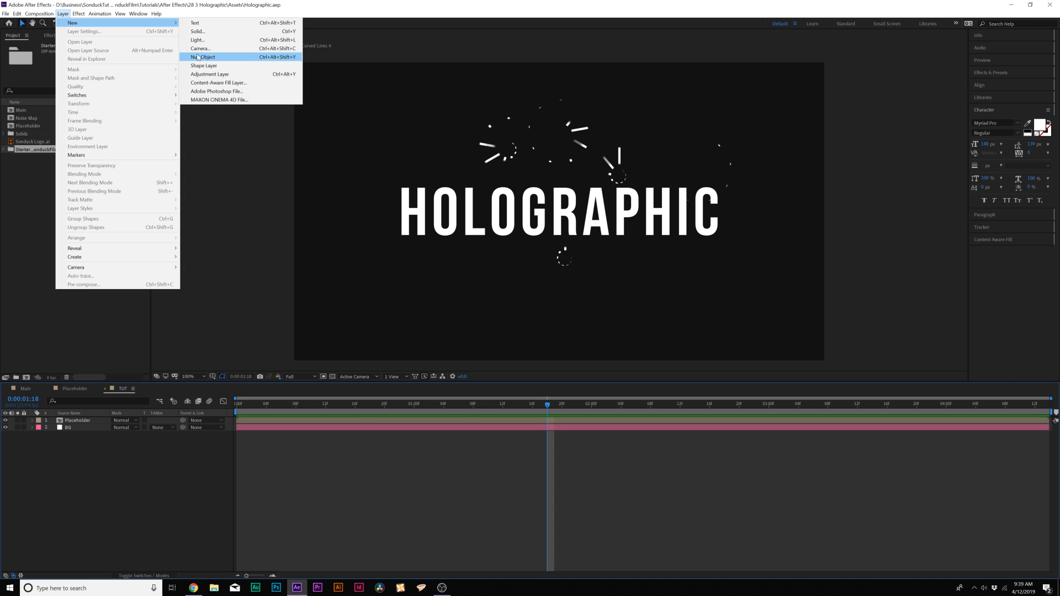
left_click(197, 31)
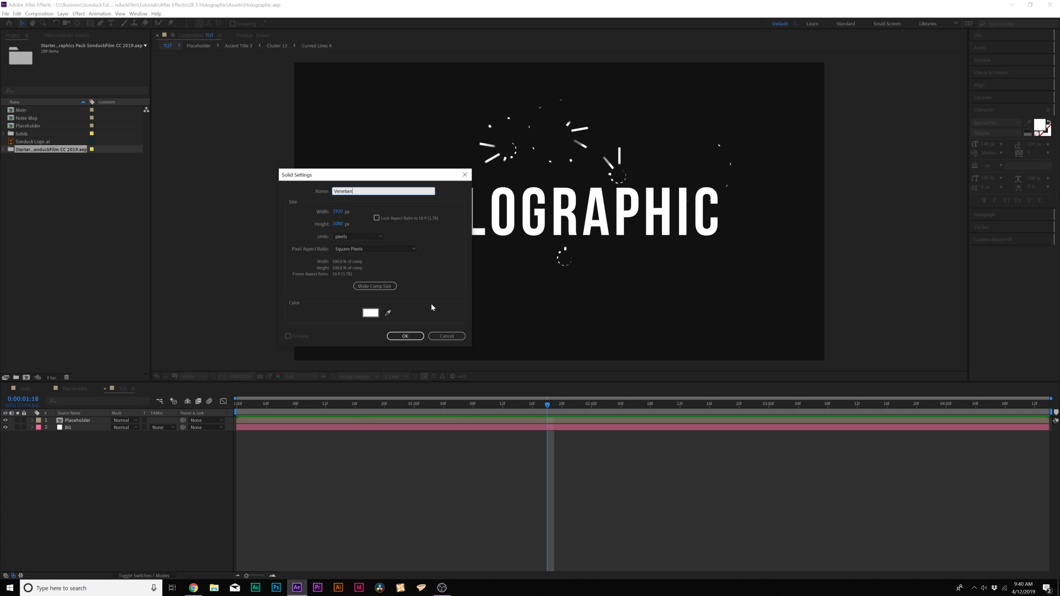
left_click(405, 336)
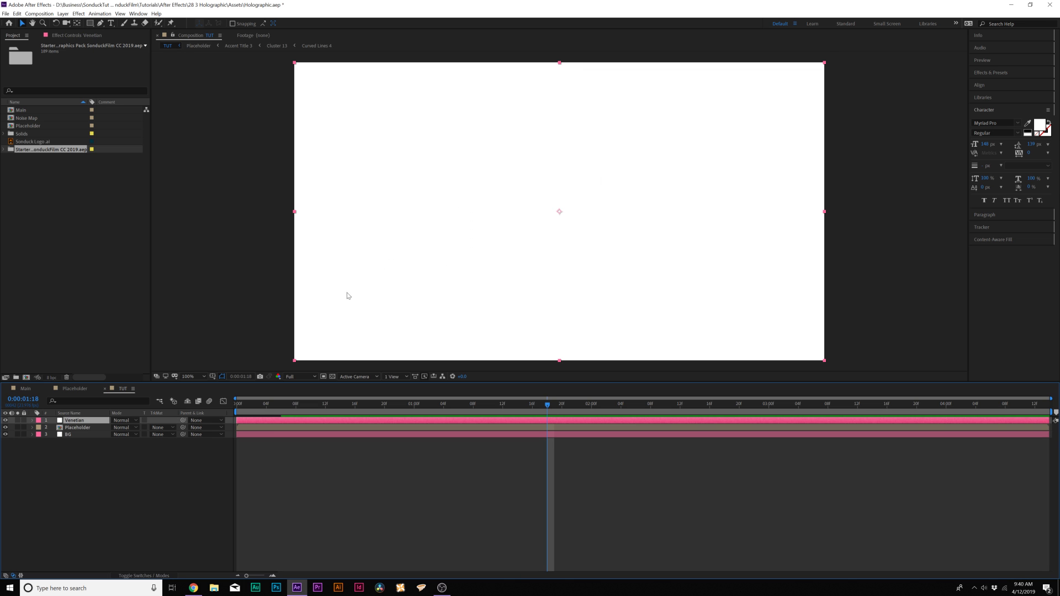
- Apply Venetian Blinds with 43% completion, 90° direction and width 3
left_click(77, 14)
mouse_move(105, 259)
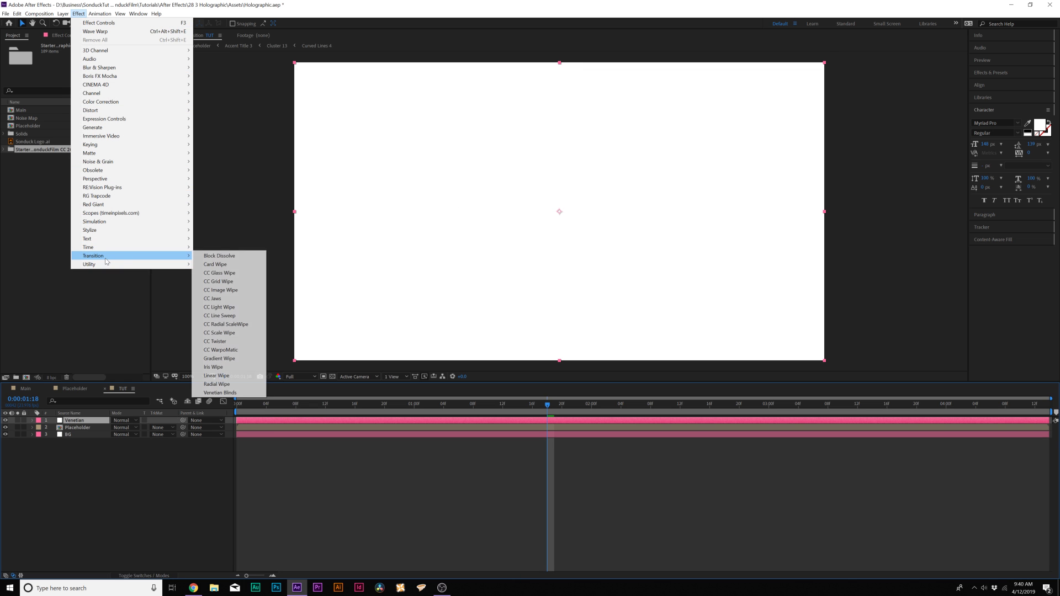
left_click(218, 393)
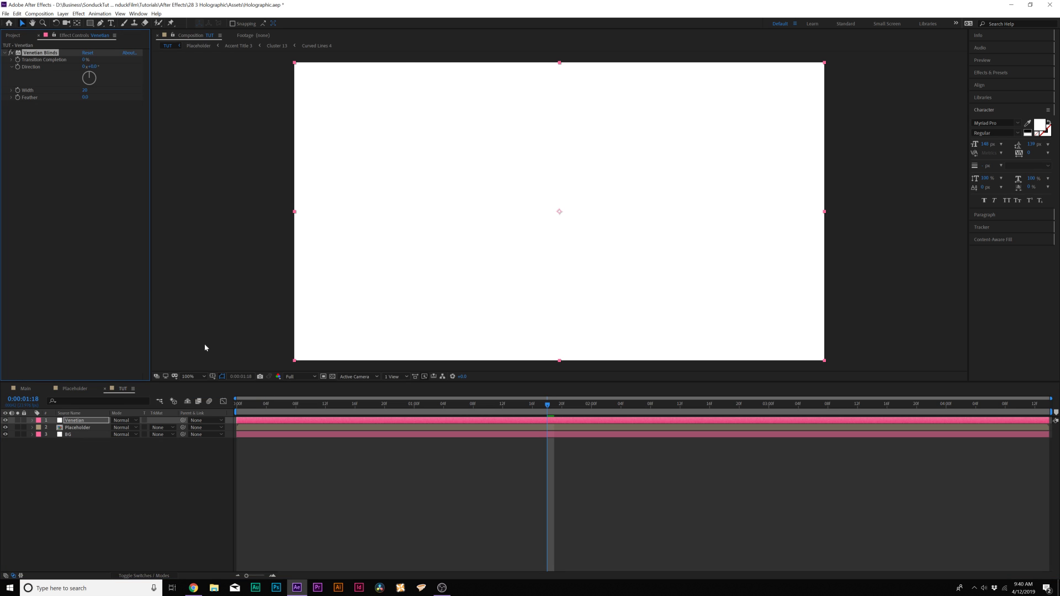
left_click(85, 60)
type("43")
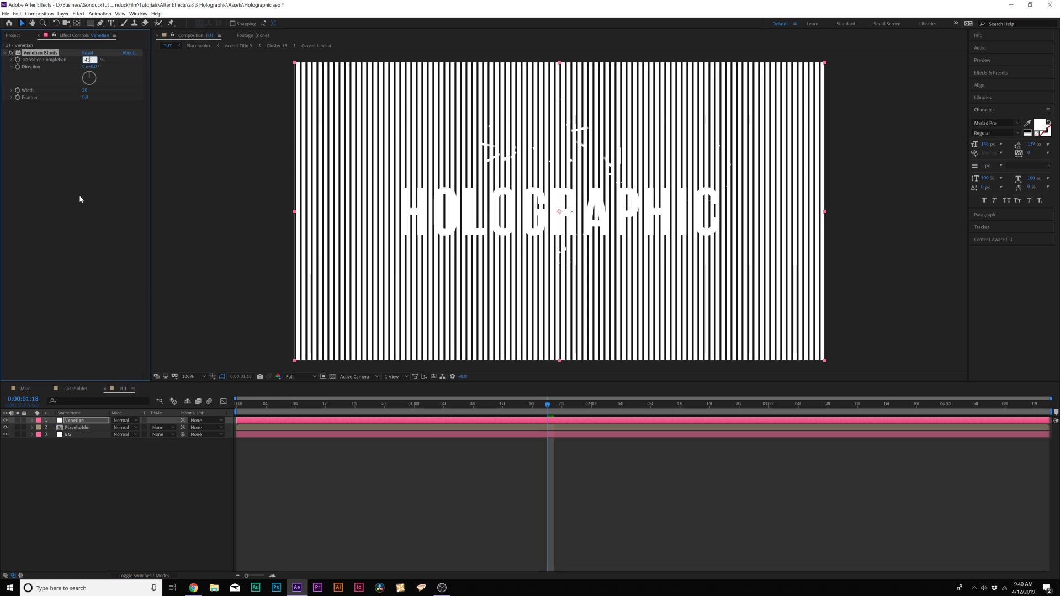
key("Return")
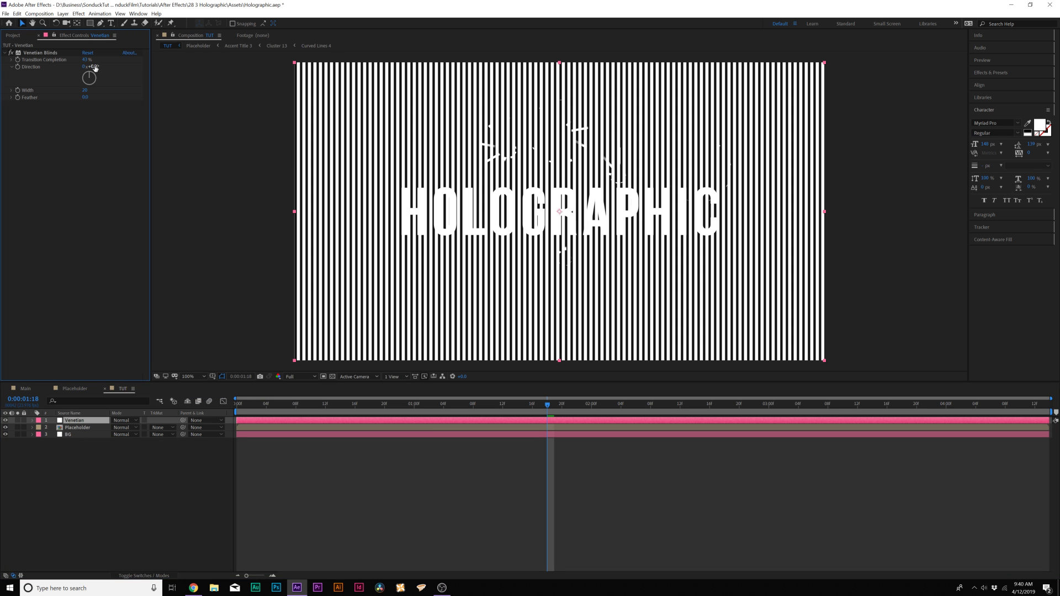
type("90")
key("Return")
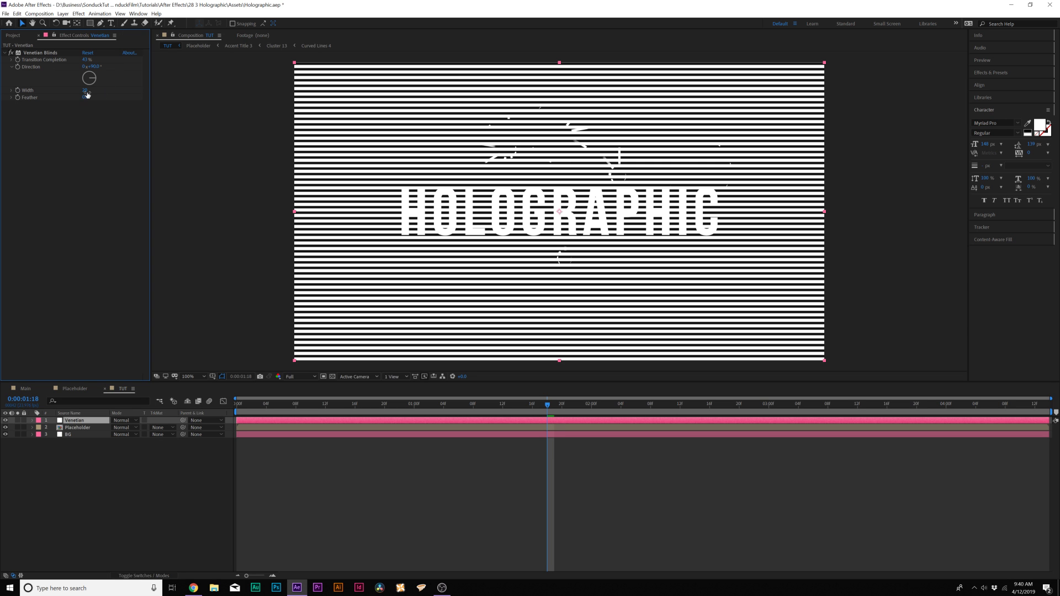
type("3")
key("Return")
key("period")
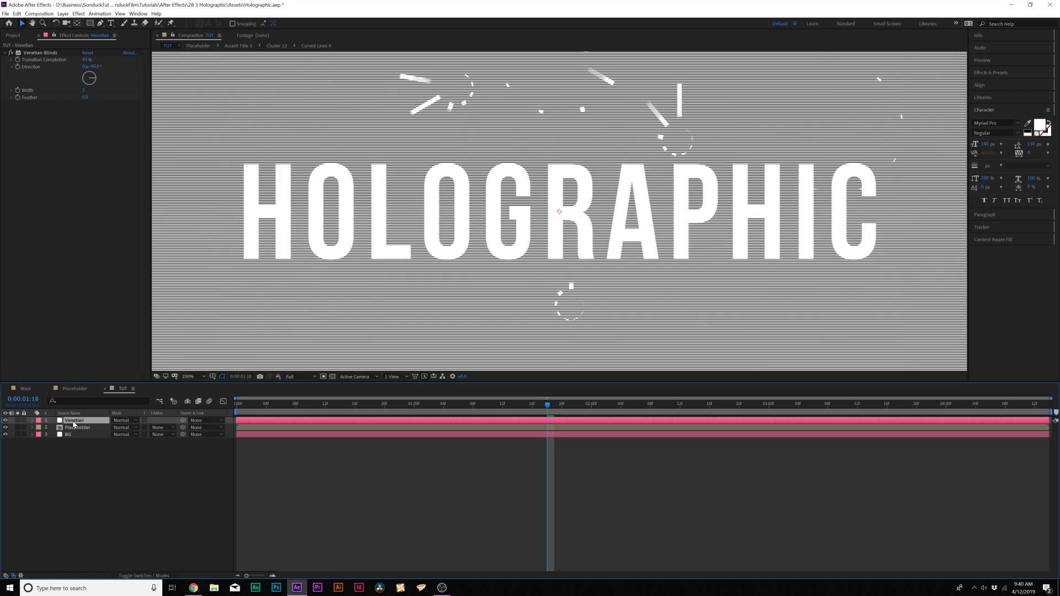
- Set the Placeholder text layer's track matte to Alpha Matte from the Venetian layer
left_click(71, 428)
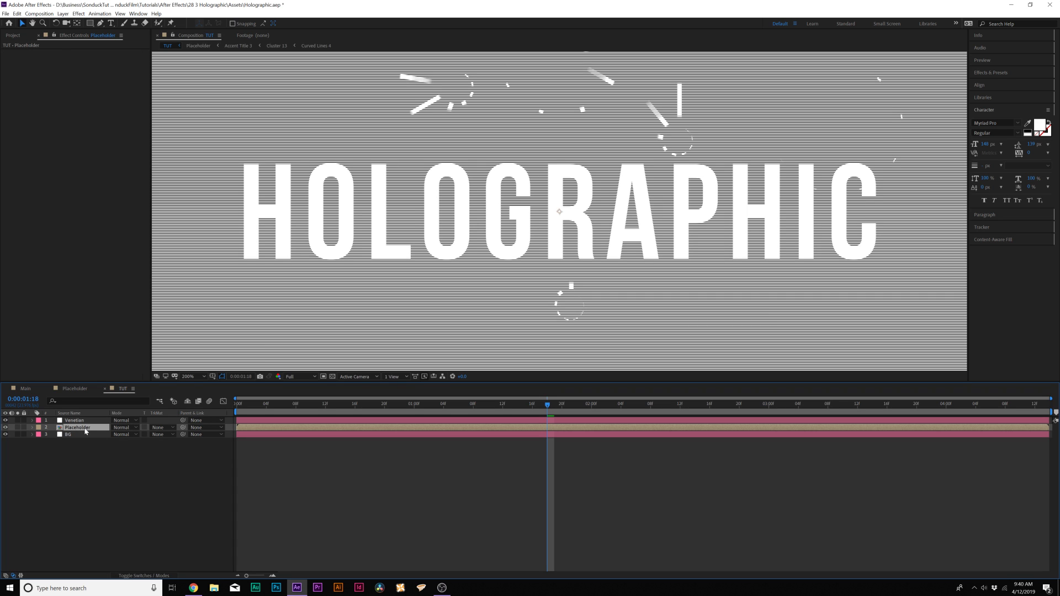
left_click(148, 428)
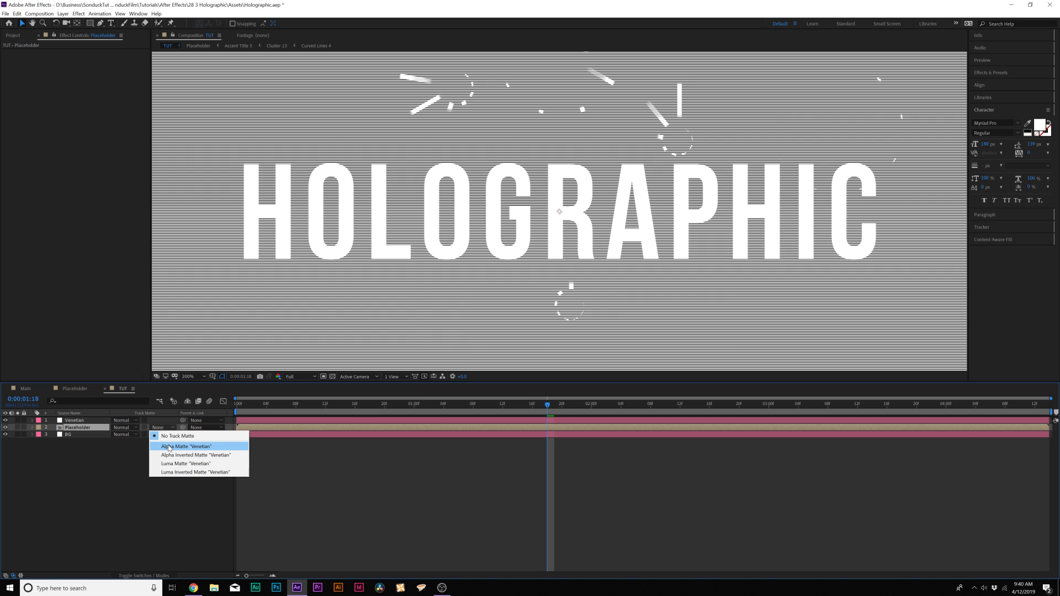
left_click(166, 443)
key("period")
key("period")
key("period")
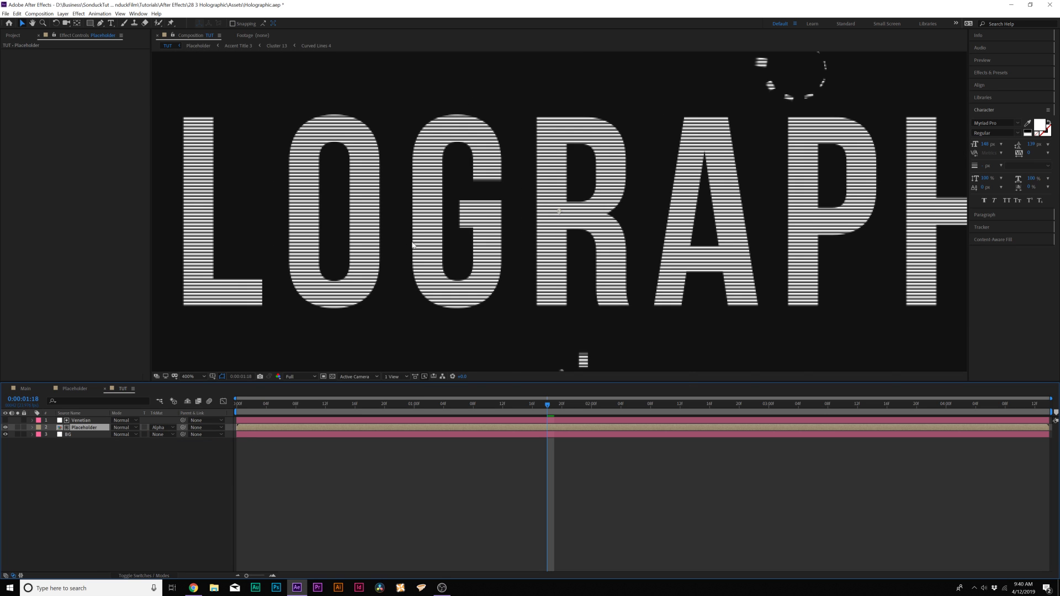
key("comma")
key("comma")
key("comma")
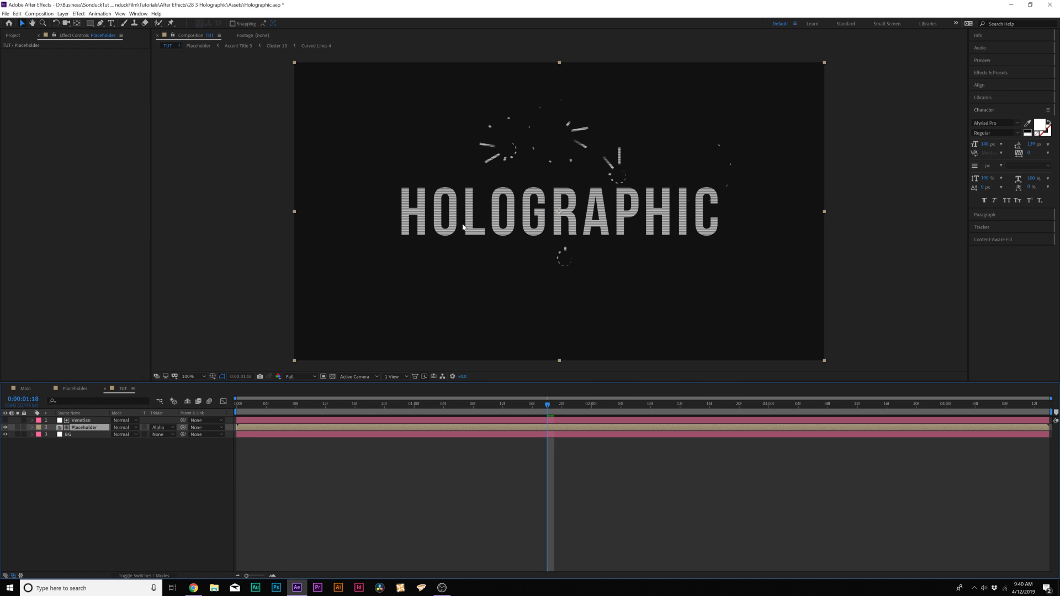
left_click(81, 421)
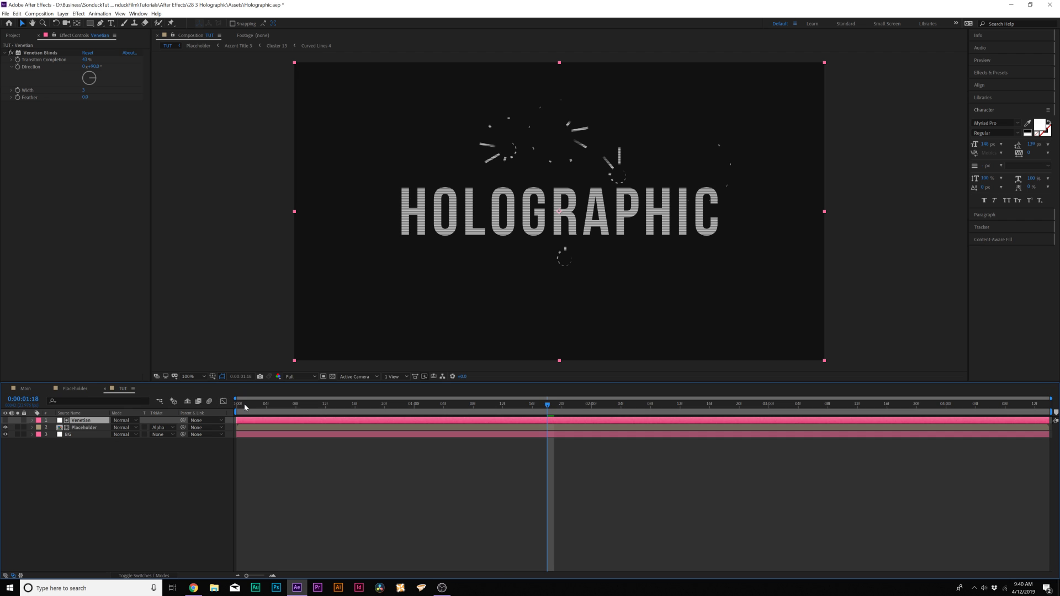
- Keyframe the Venetian solid's Position lower, to Y 601
key("Home")
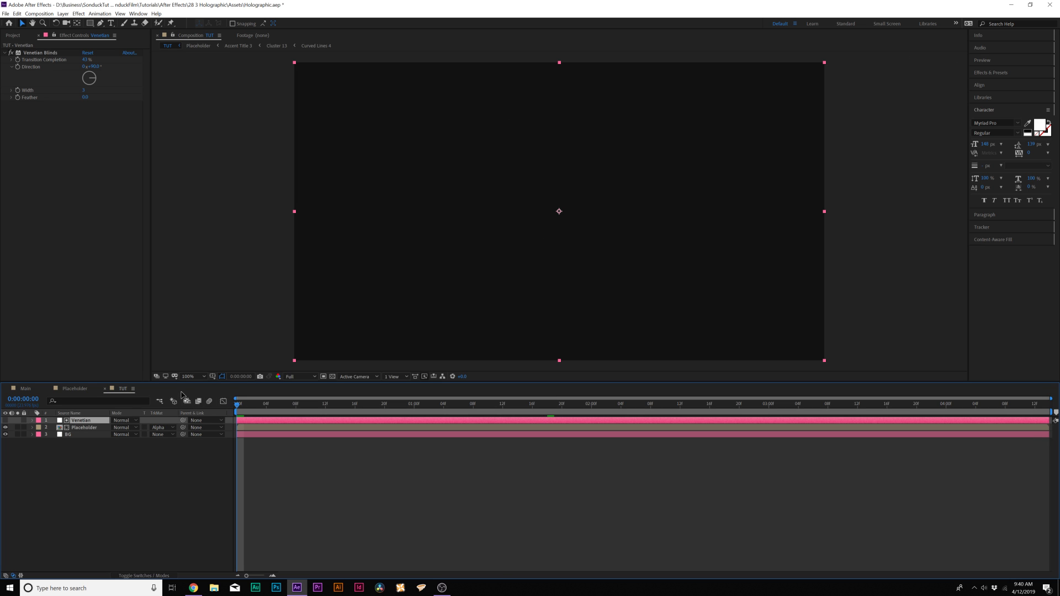
key("p")
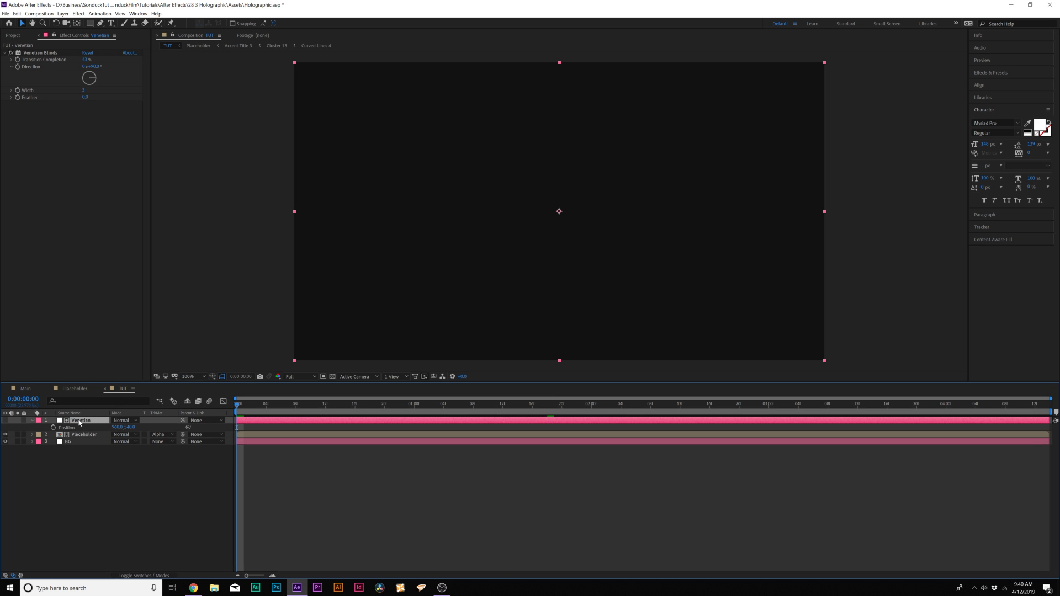
key("space")
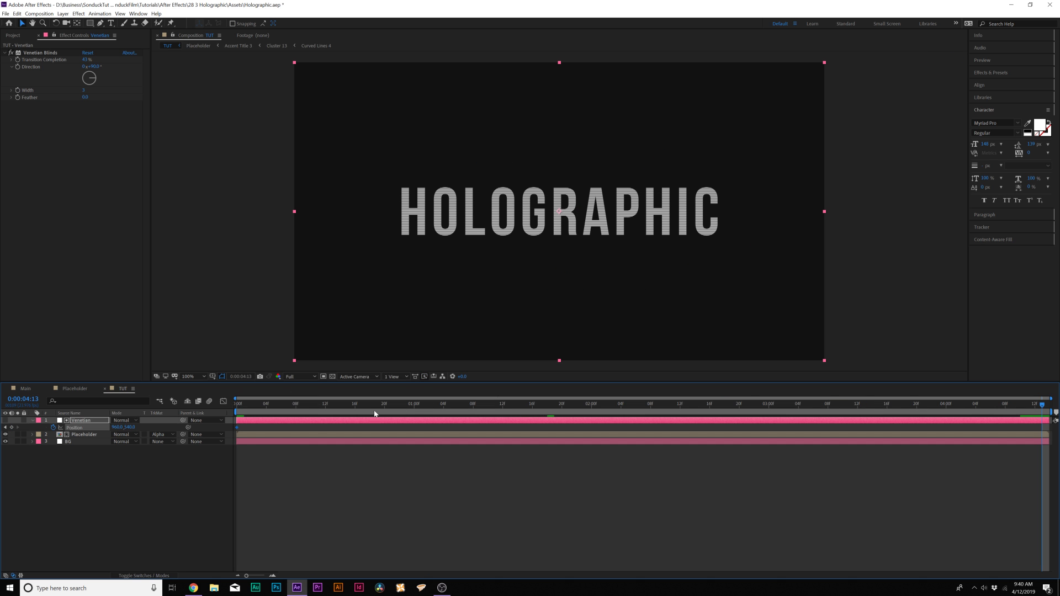
left_click_drag(131, 431, 157, 428)
- Make the Venetian solid taller, 1522 pixels high, in Solid Settings
left_click(59, 14)
left_click(83, 26)
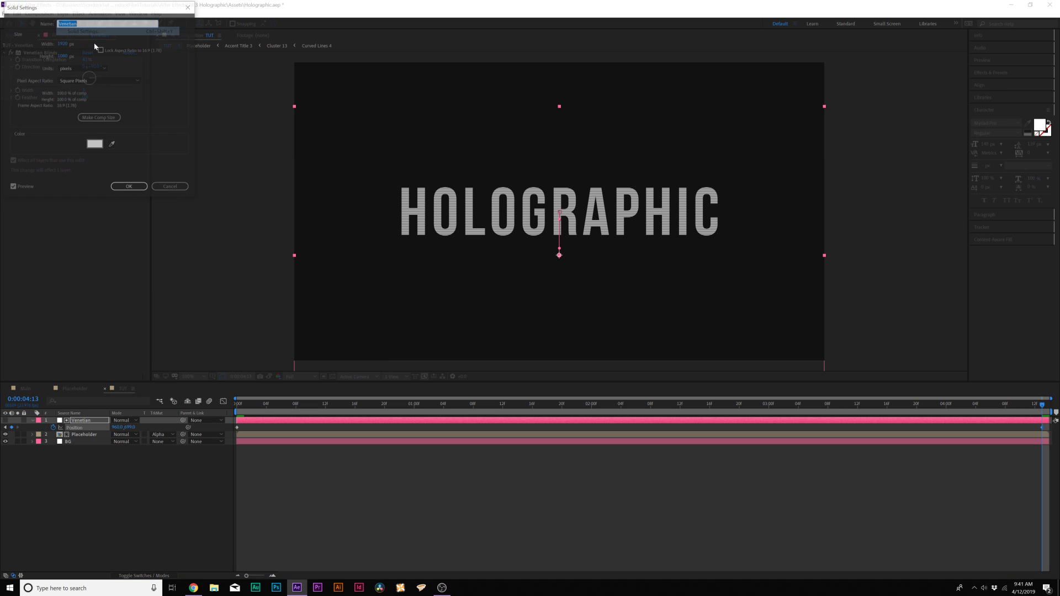
left_click_drag(62, 59, 270, 72)
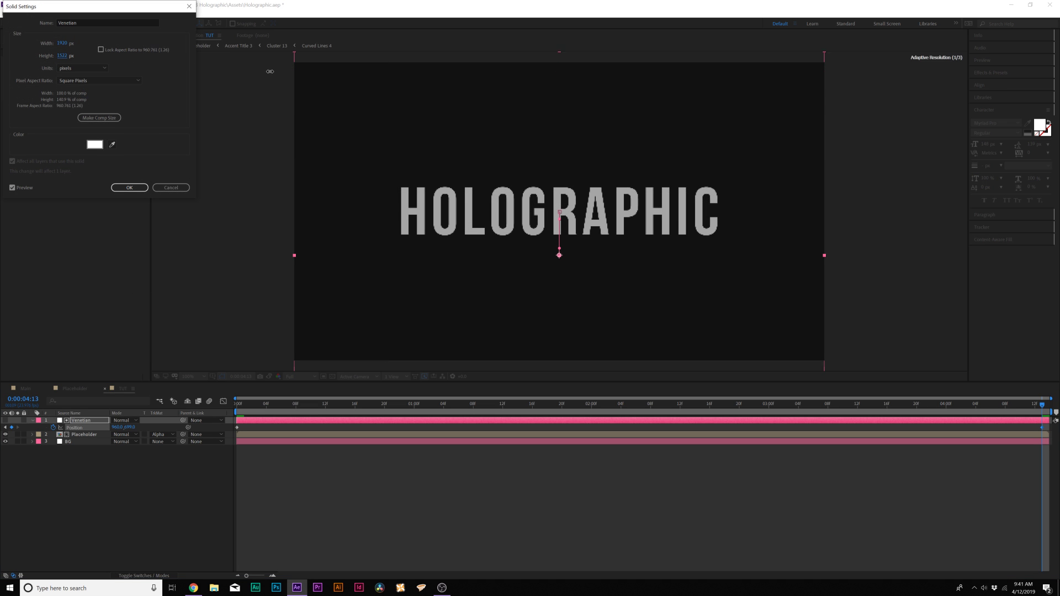
left_click(130, 189)
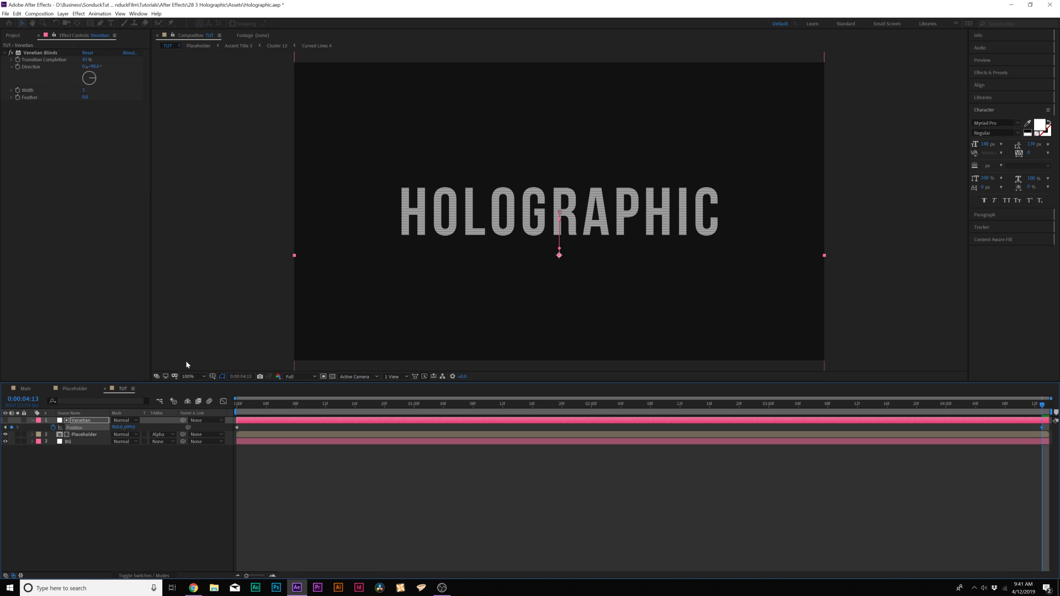
key("comma")
key("period")
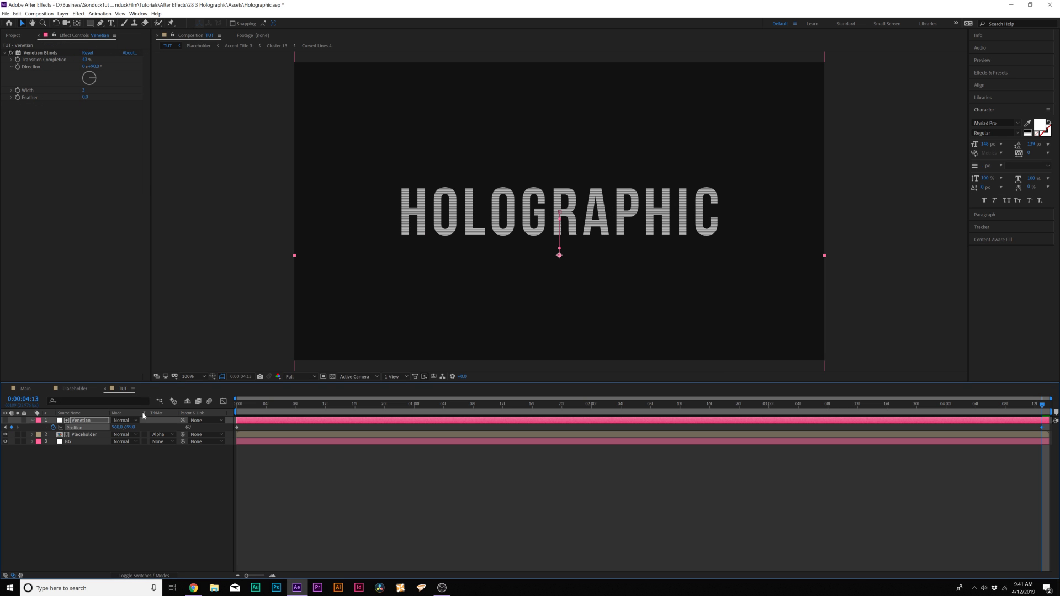
- Preview the scanlines from 0:00:01:06
left_click(459, 403)
scroll(440, 217, "up", 4)
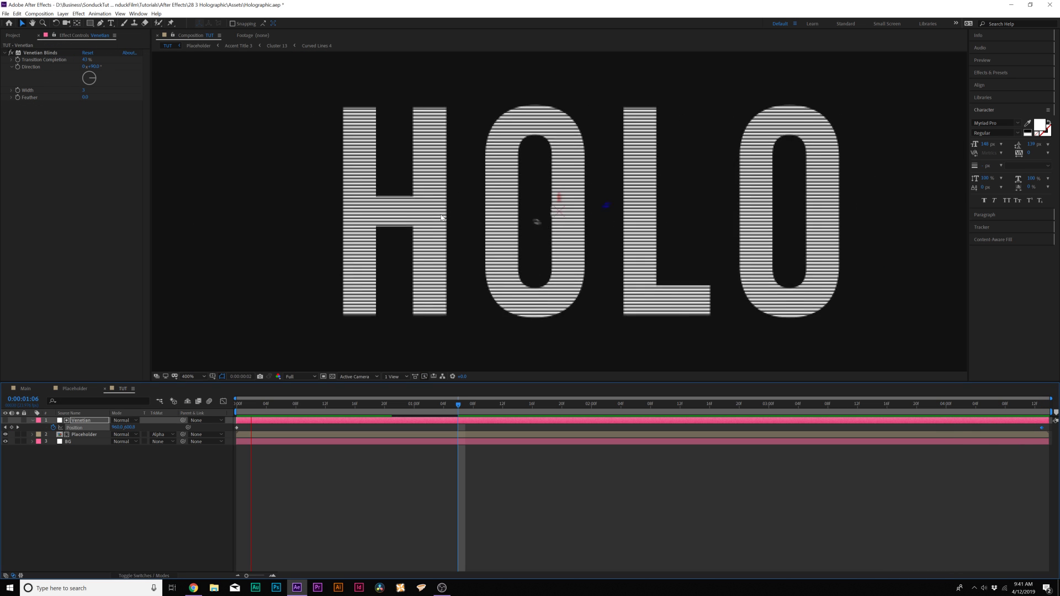
key("space")
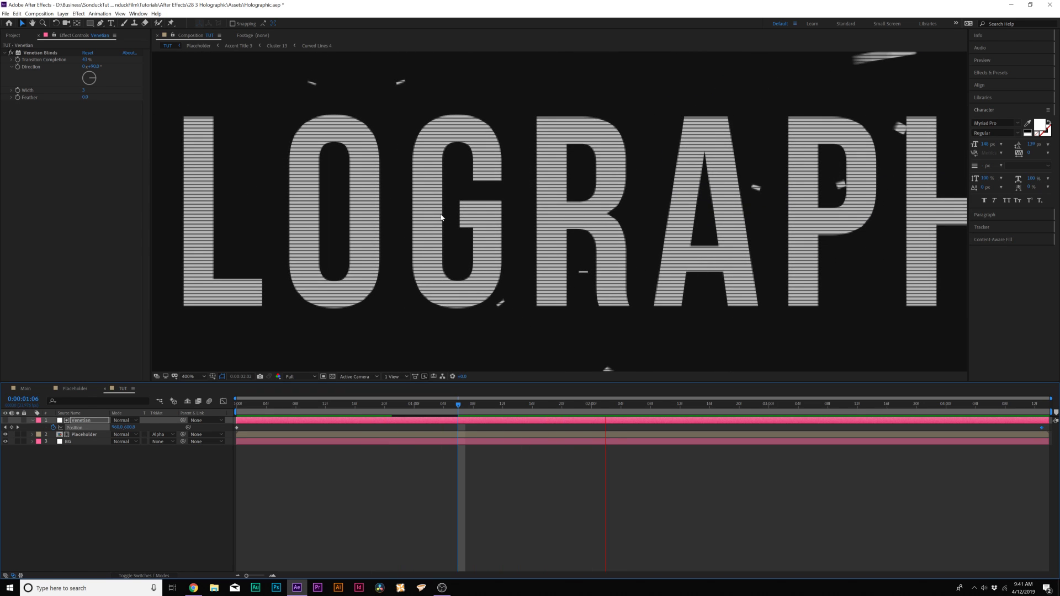
key("space")
scroll(440, 217, "down", 4)
- Create a comp-sized white solid named Noise
left_click(203, 377)
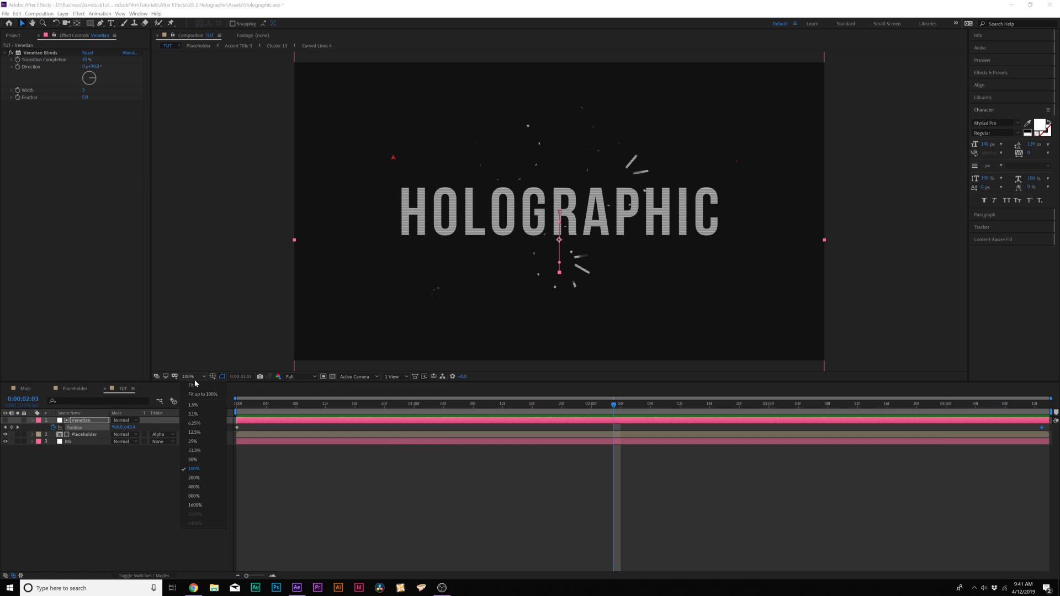
left_click(199, 441)
left_click(32, 421)
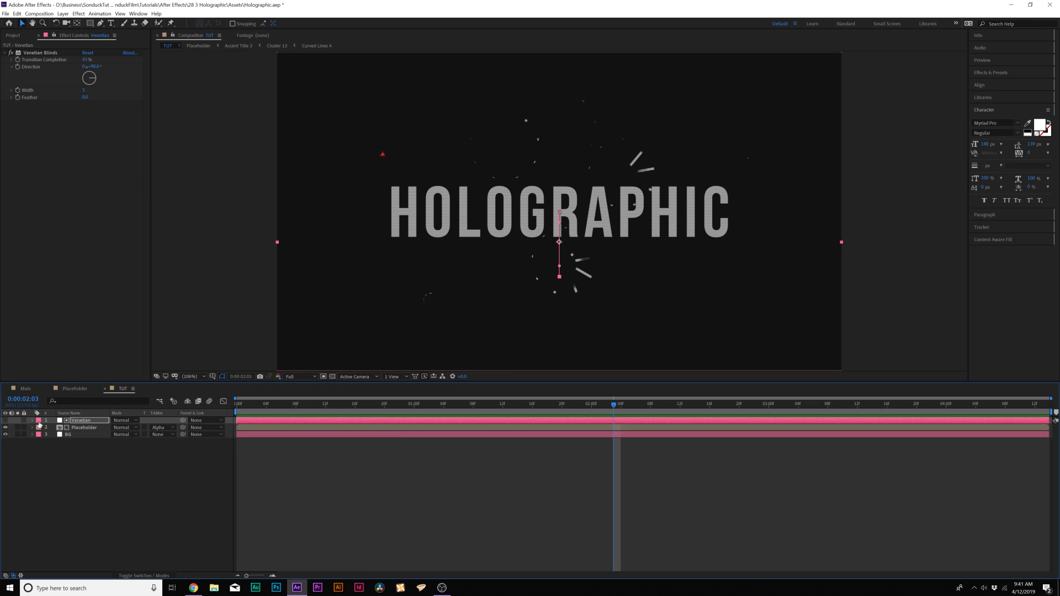
left_click(133, 478)
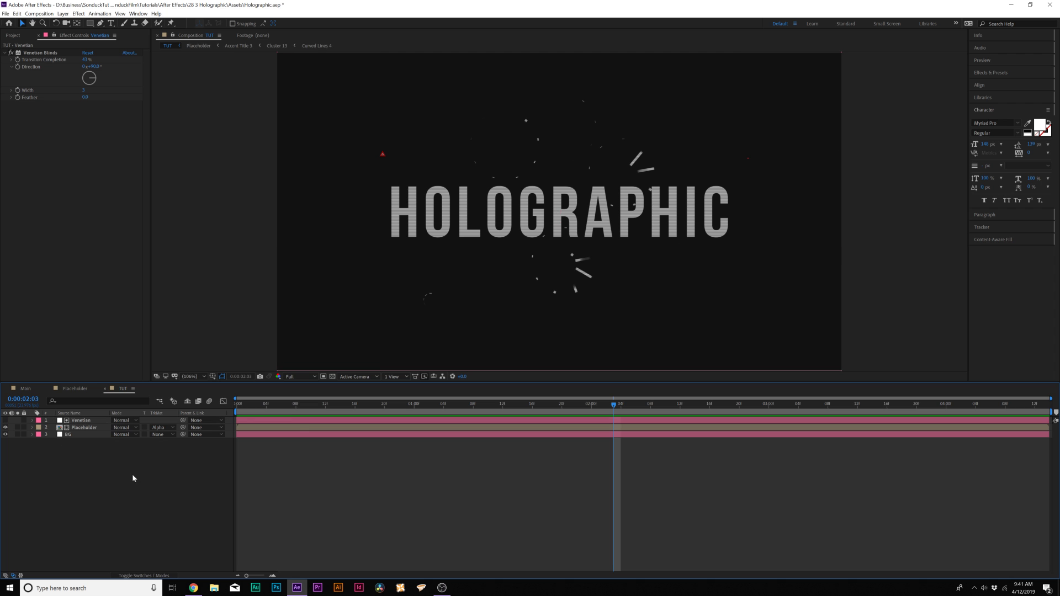
left_click(64, 14)
mouse_move(83, 20)
left_click(195, 31)
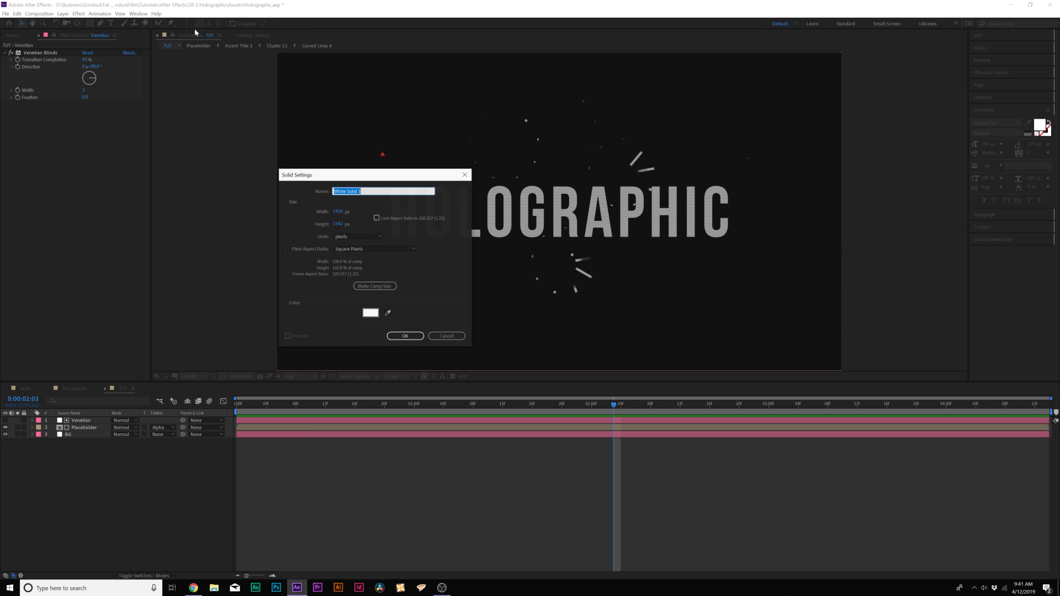
type("Noise")
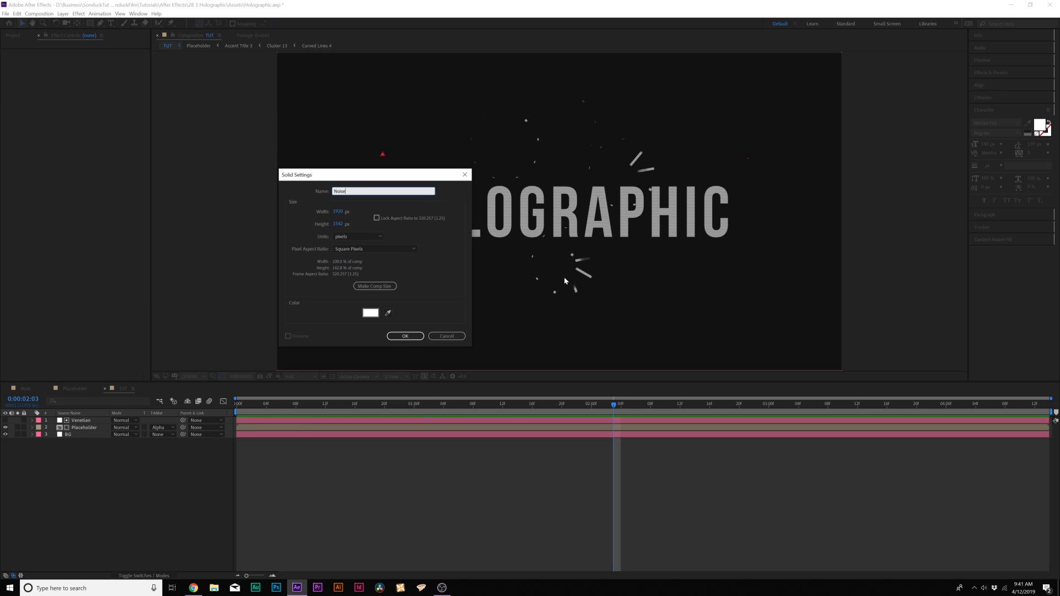
left_click(364, 287)
left_click(405, 336)
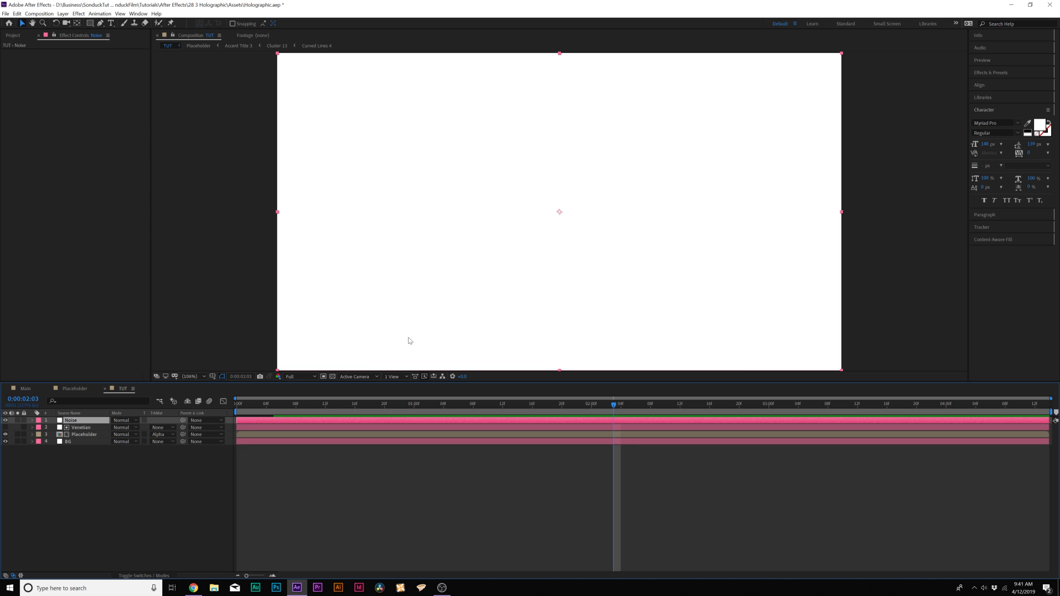
- Apply Fractal Noise with type Max, noise Block, Contrast 250 and Brightness -87
left_click(79, 13)
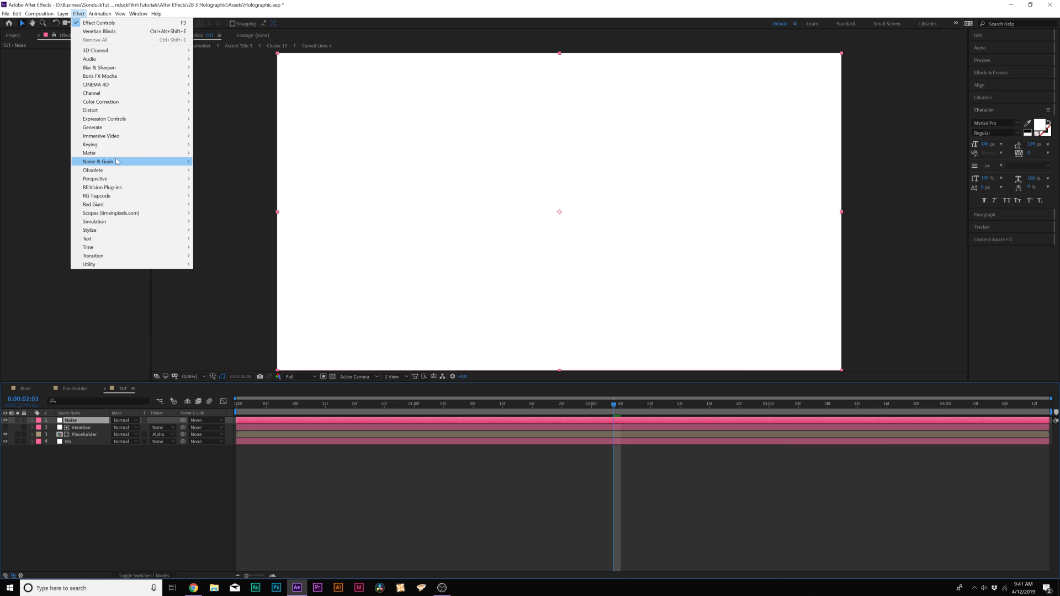
mouse_move(118, 161)
left_click(239, 179)
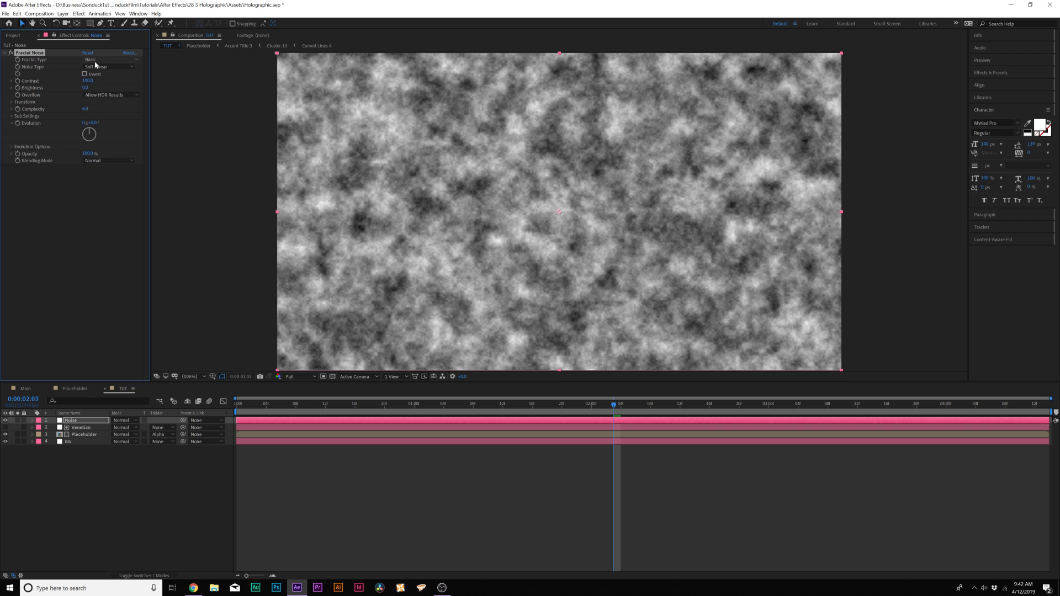
left_click(100, 60)
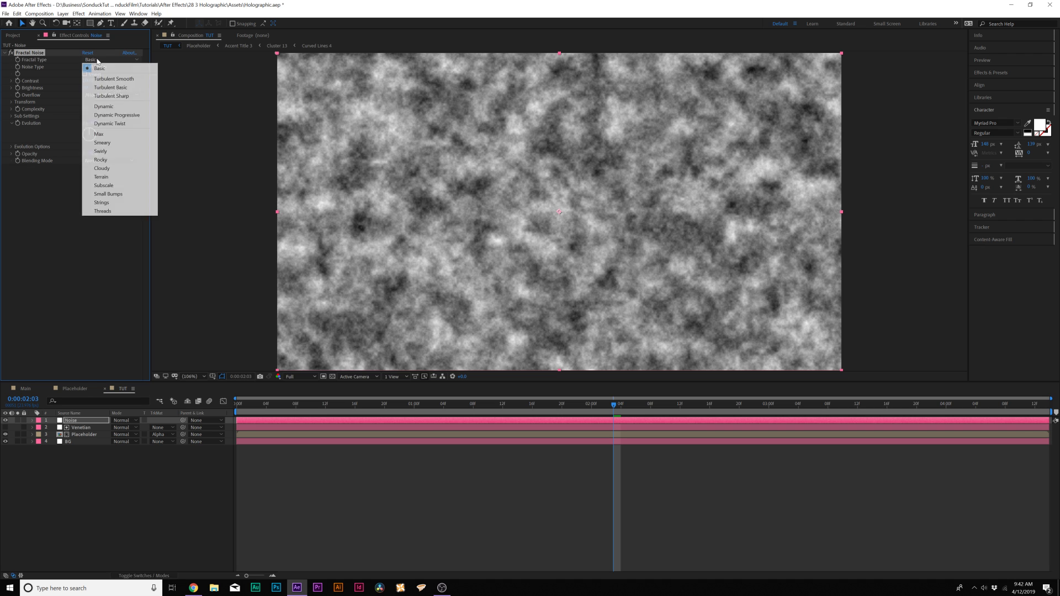
left_click(103, 134)
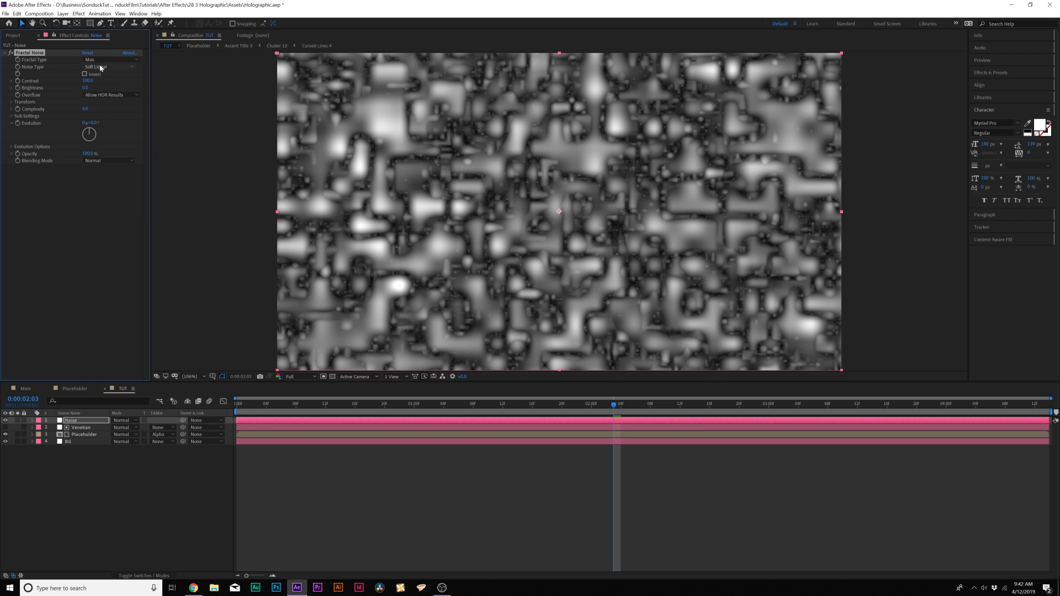
left_click(106, 67)
left_click(104, 75)
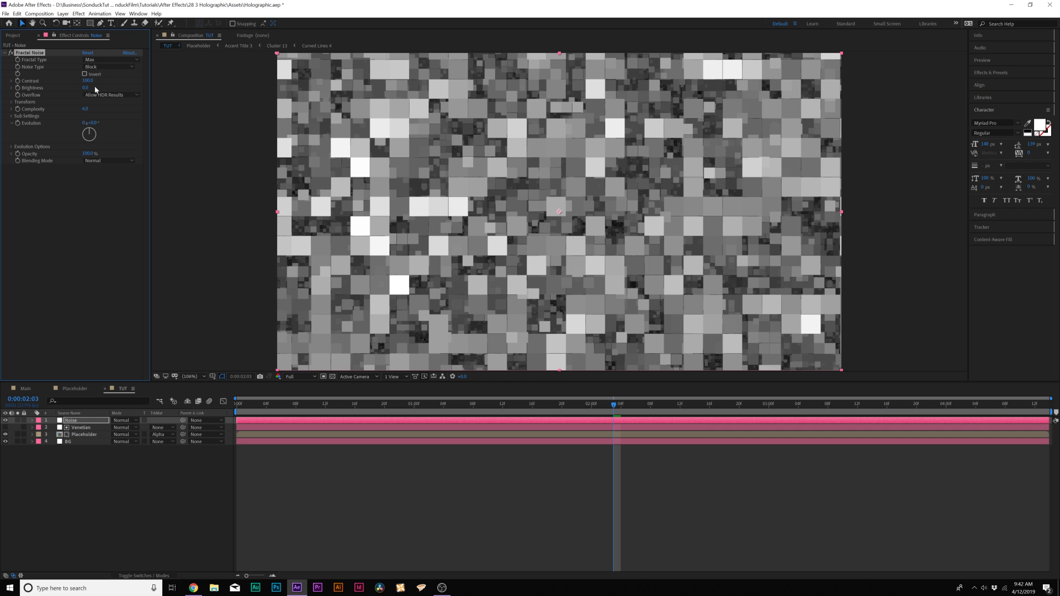
left_click_drag(83, 85, 151, 90)
left_click_drag(69, 92, 38, 91)
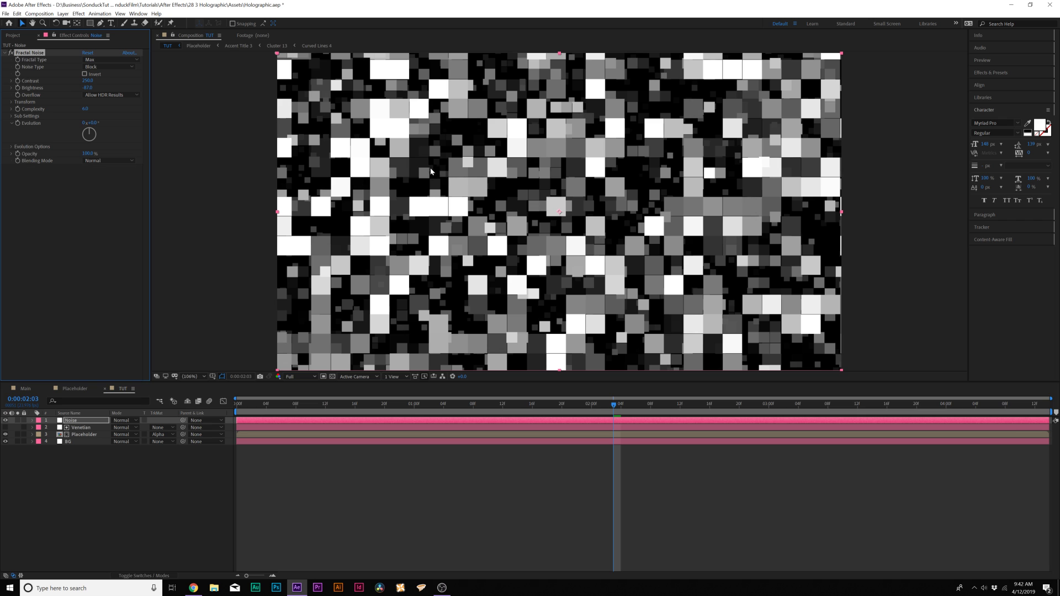
- Turn off uniform scaling and set the noise Scale Width 1300, Scale Height 20
left_click(12, 102)
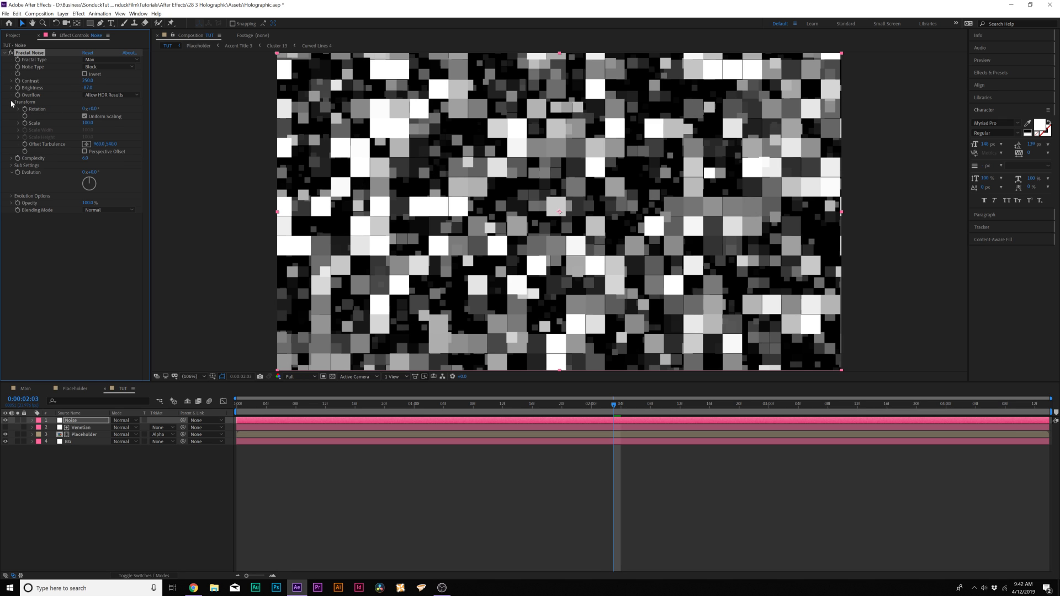
left_click(84, 116)
left_click(45, 140)
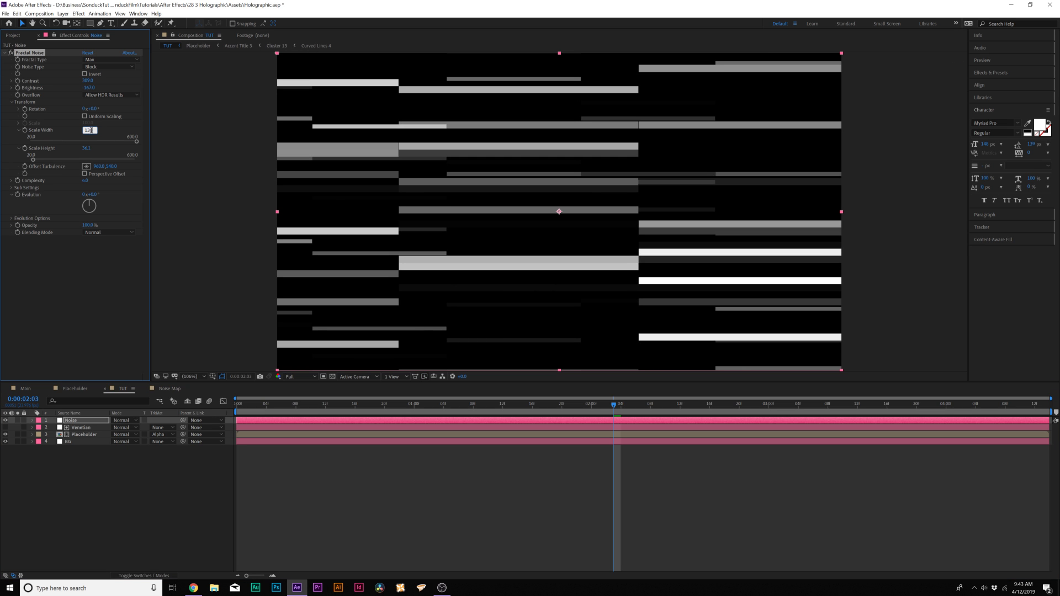
left_click(91, 294)
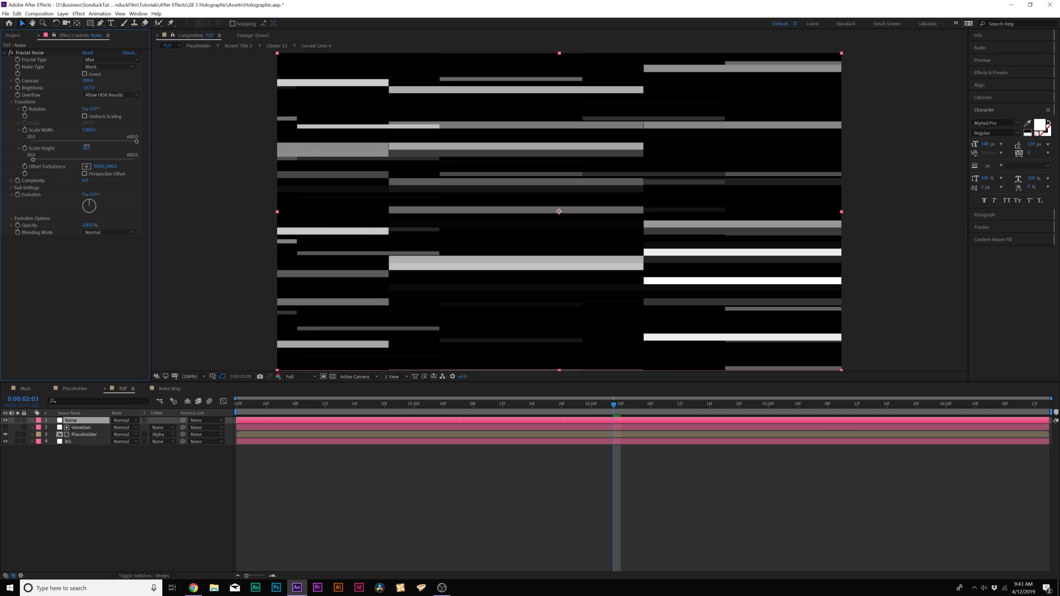
left_click(87, 148)
type("20")
key("Return")
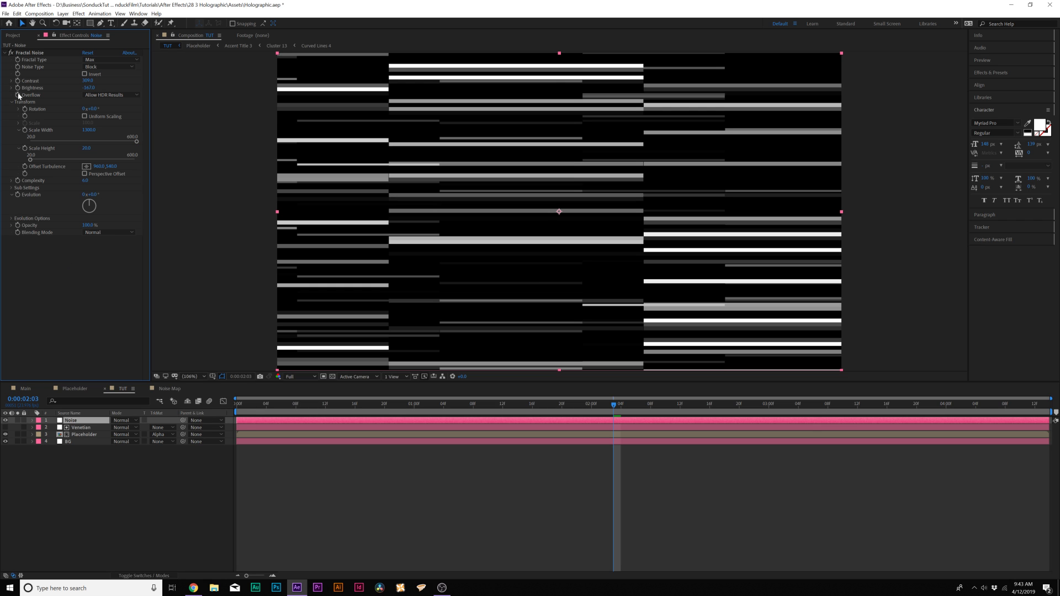
- Keyframe Offset Turbulence from timeline start to end so the noise bars move
left_click(245, 403)
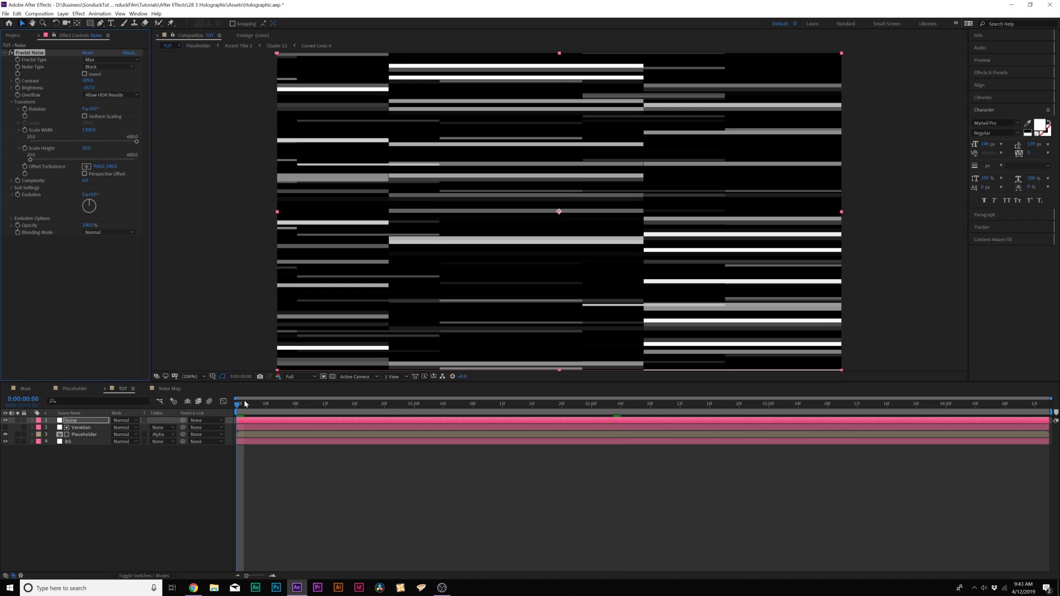
left_click(25, 166)
left_click_drag(1006, 409, 1042, 406)
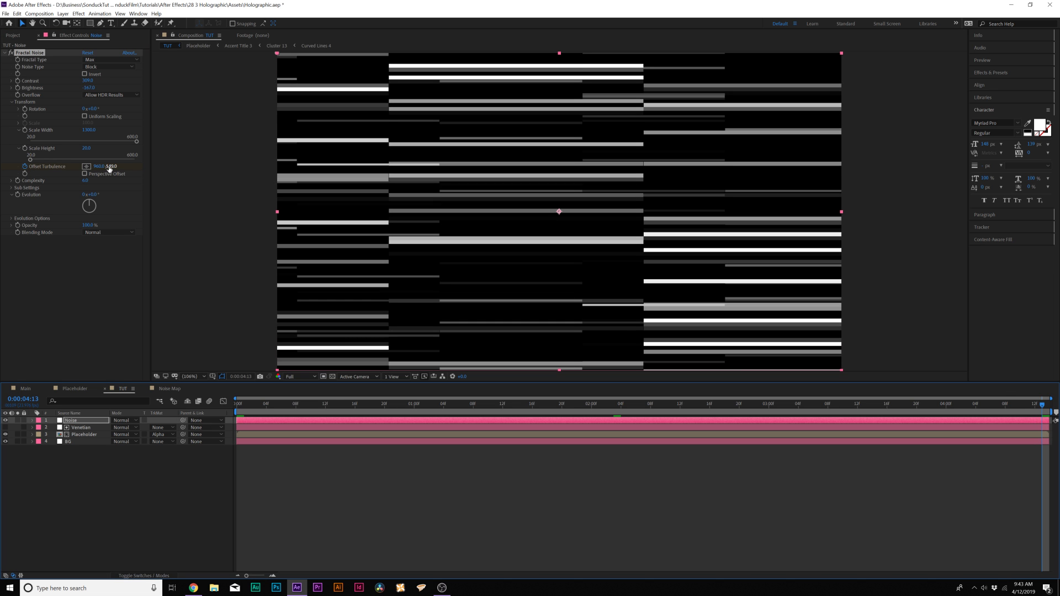
left_click_drag(109, 169, 265, 182)
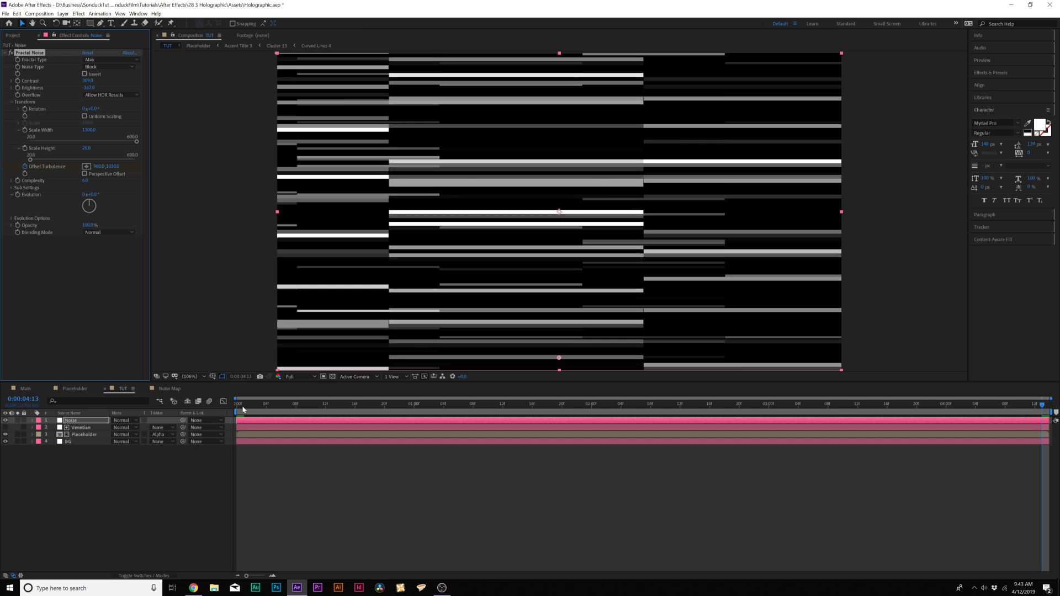
left_click_drag(243, 409, 983, 440)
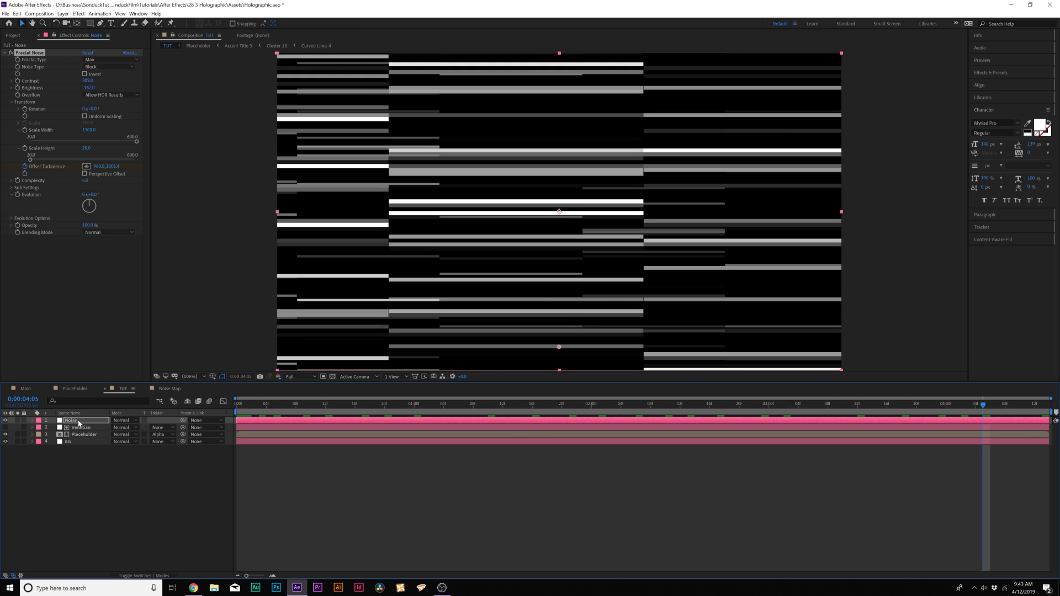
left_click(79, 423)
- Pre-compose the Noise layer as Map, moving all attributes into it
left_click(63, 13)
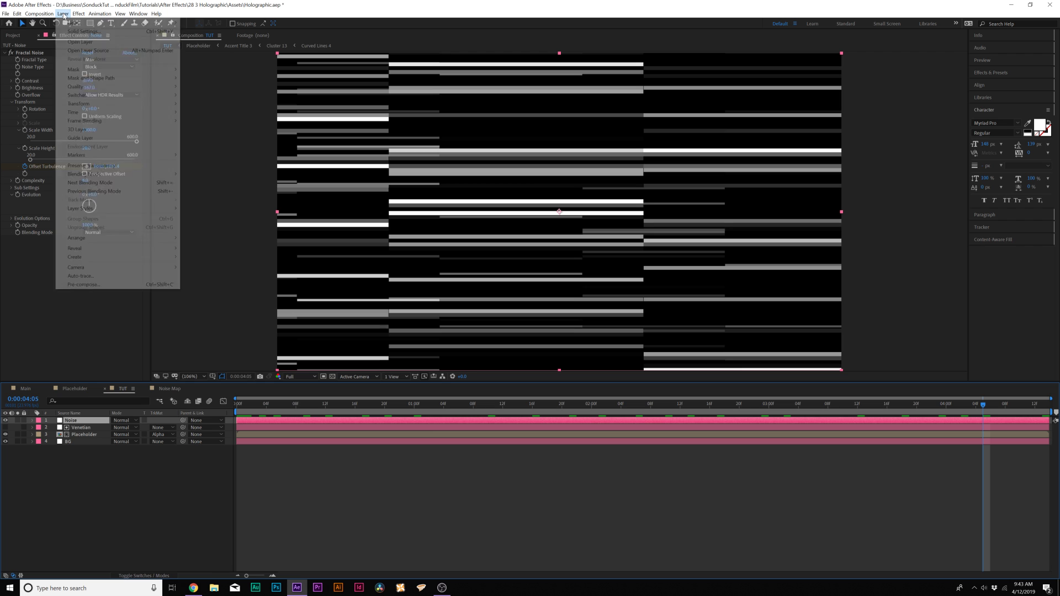
left_click(84, 285)
type("Map")
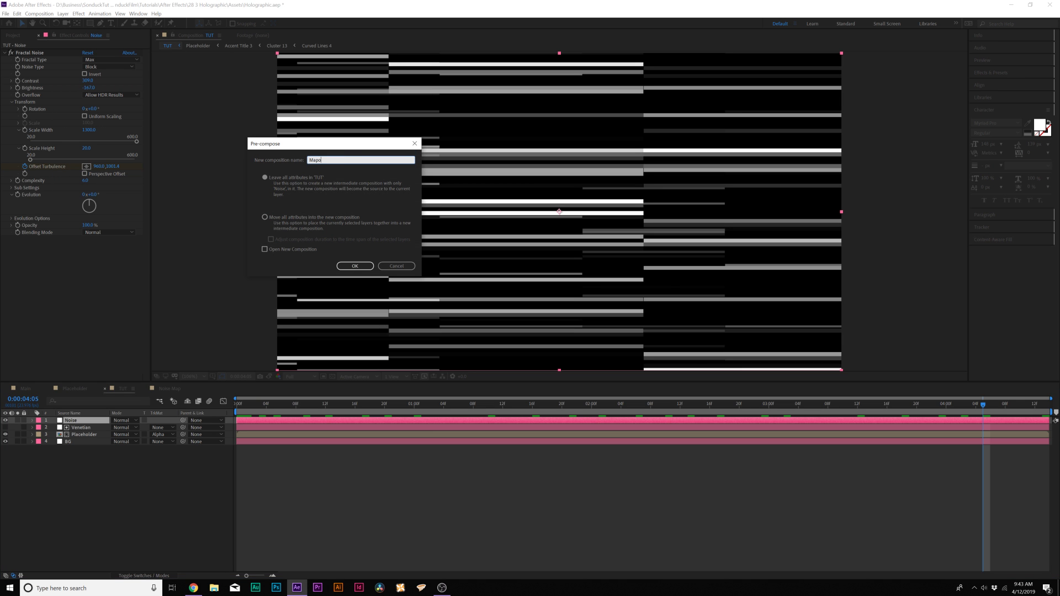
left_click(296, 218)
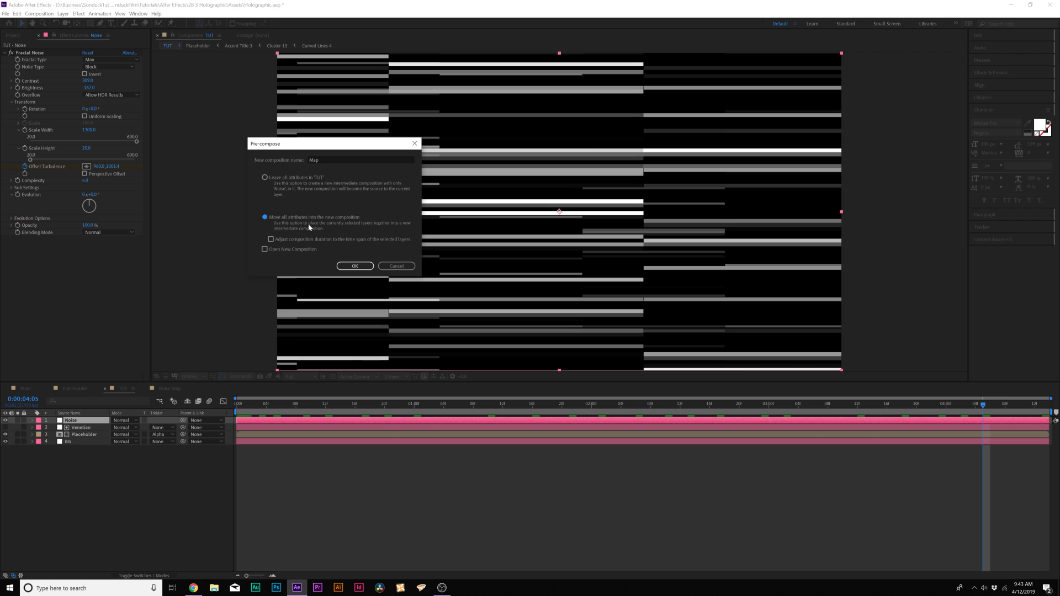
left_click(339, 265)
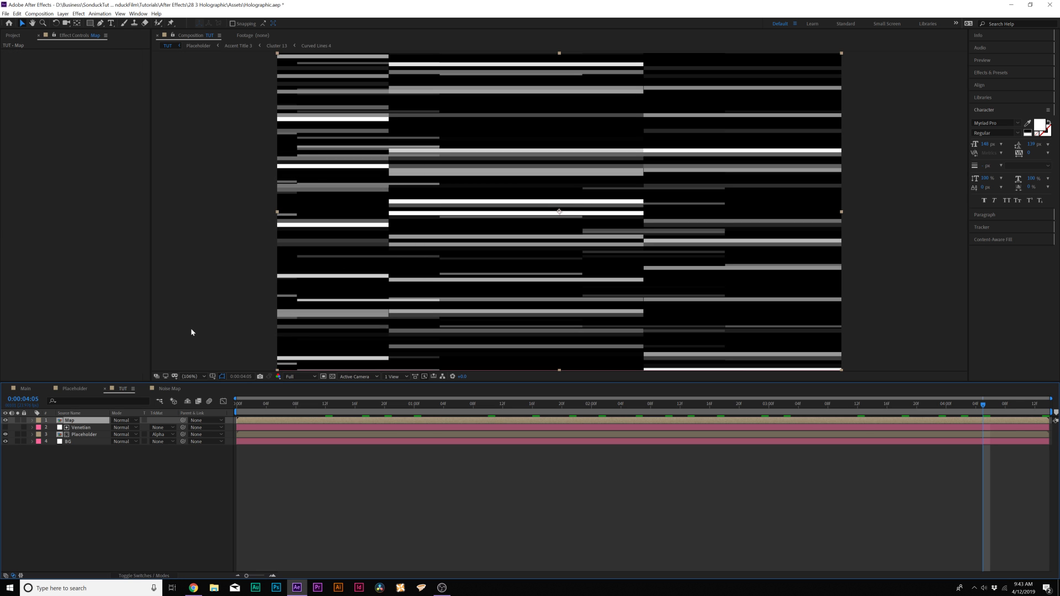
left_click(118, 461)
- Add a new adjustment layer and hide the Map and Venetian layers
left_click(63, 14)
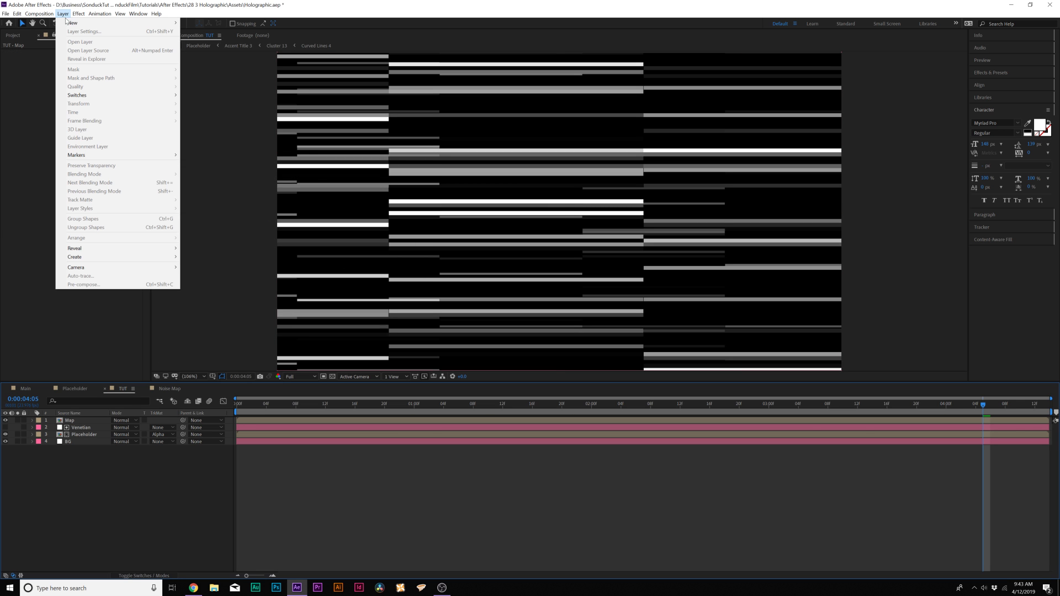
mouse_move(69, 22)
left_click(204, 75)
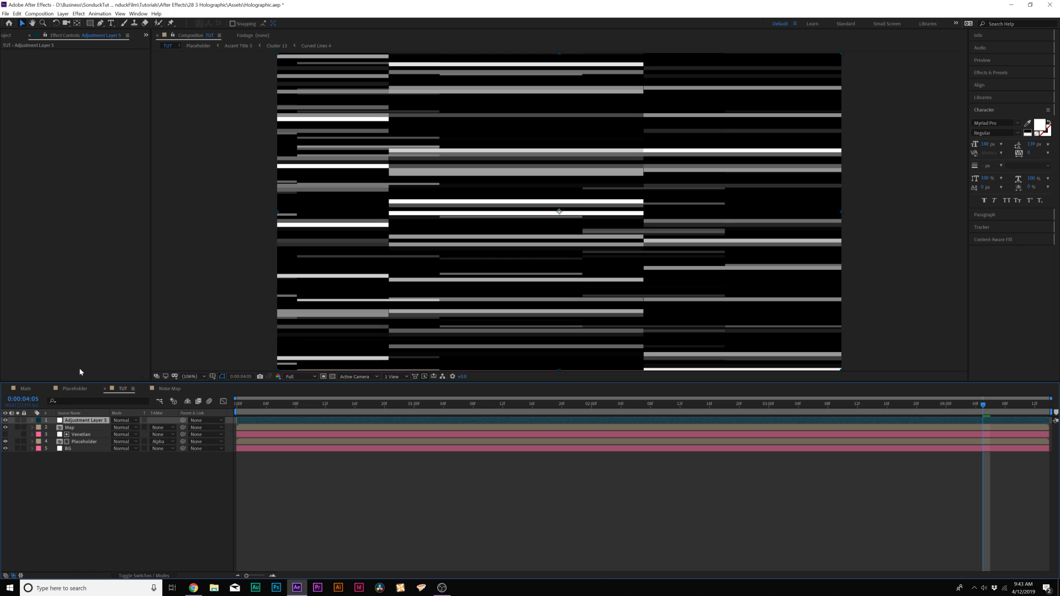
left_click_drag(5, 428, 5, 435)
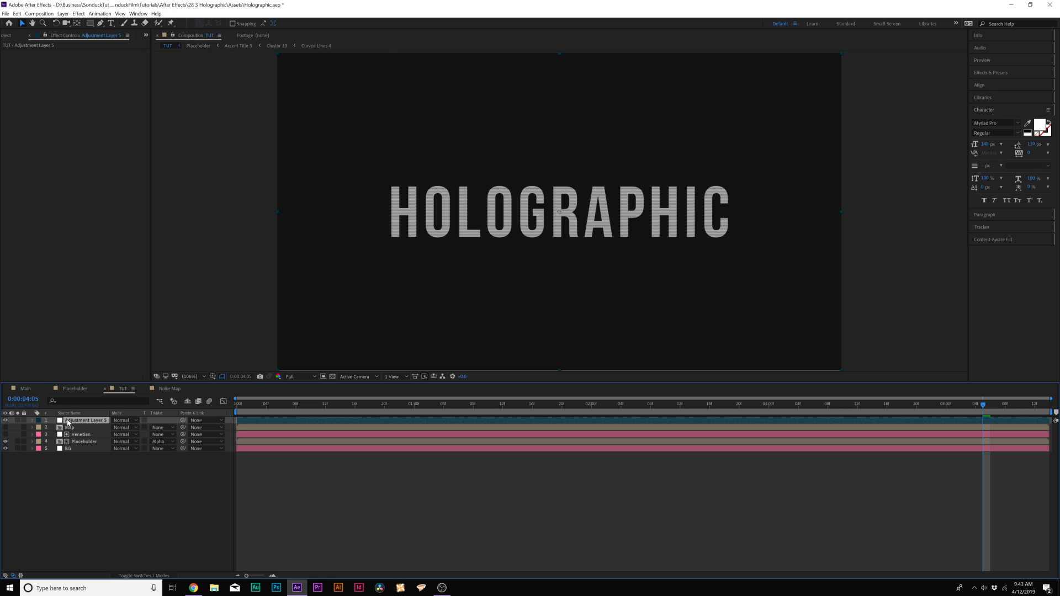
- Apply Displacement Map to the adjustment layer with Map as its source, then play it back
left_click(78, 13)
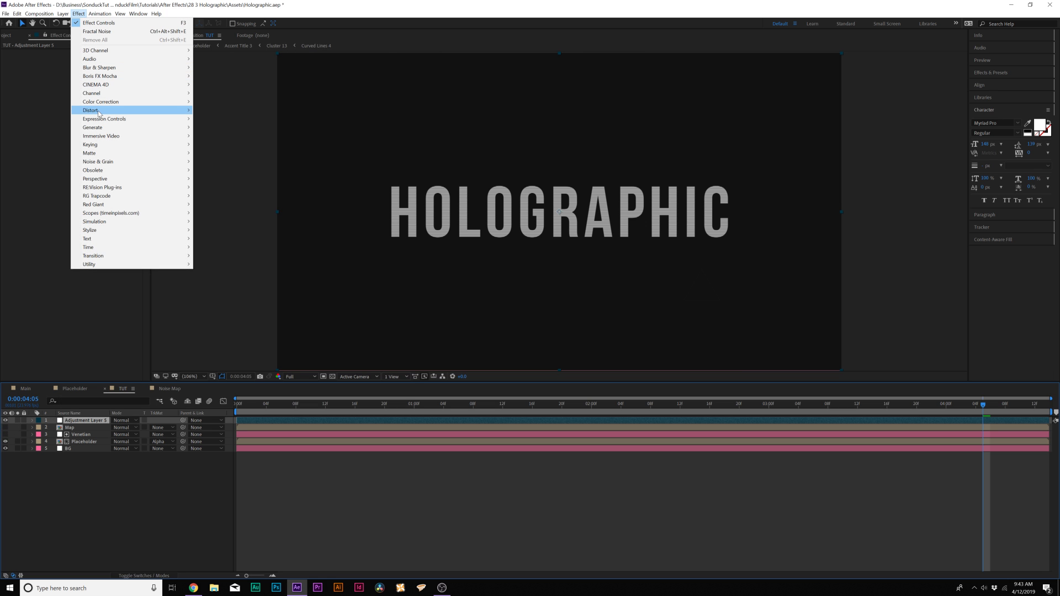
mouse_move(100, 114)
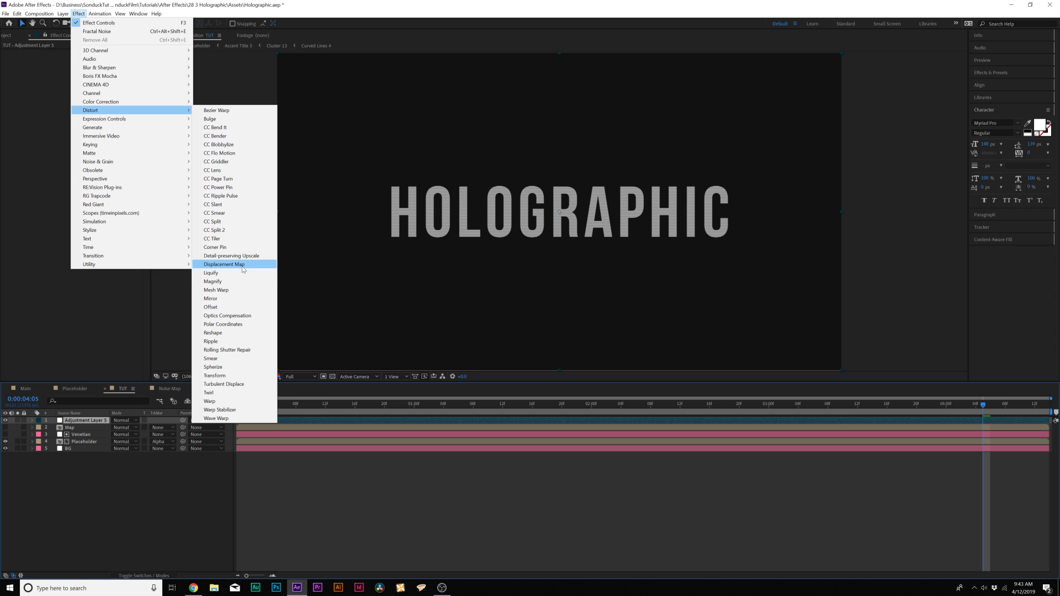
left_click(224, 265)
left_click(97, 60)
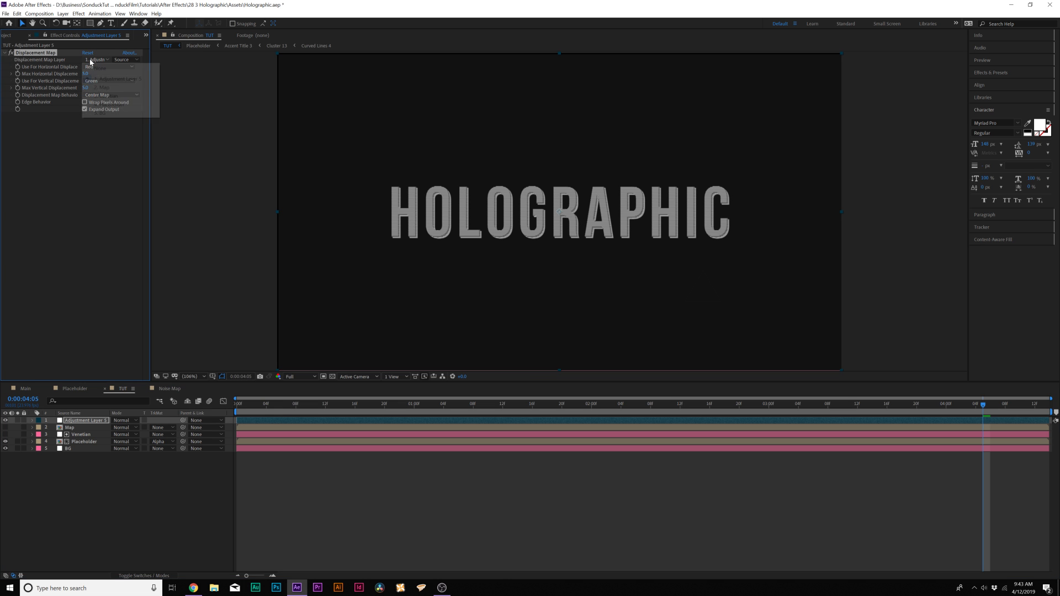
left_click(104, 88)
key("period")
key("space")
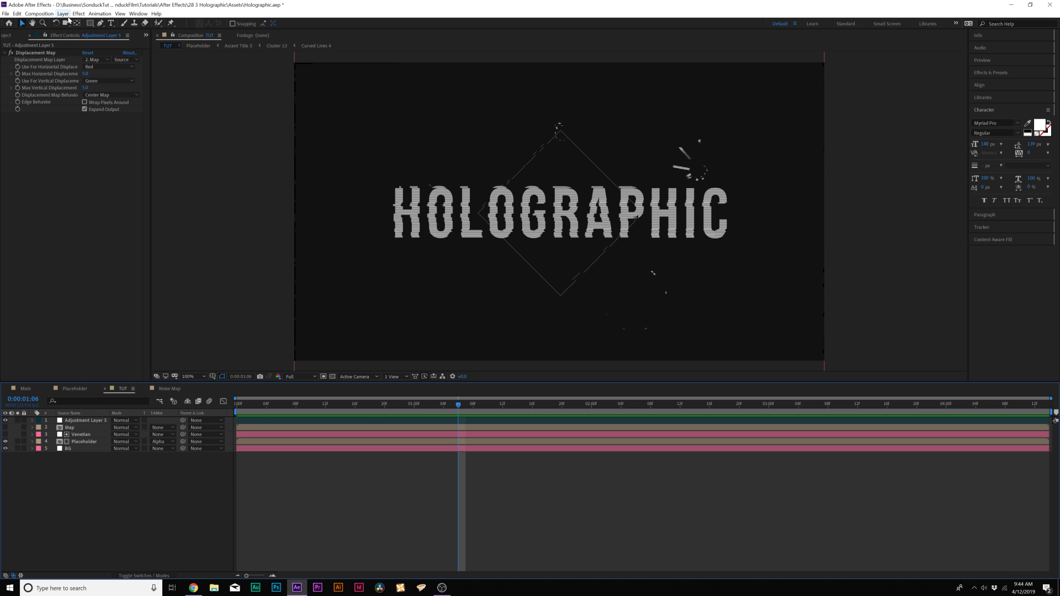
left_click(62, 13)
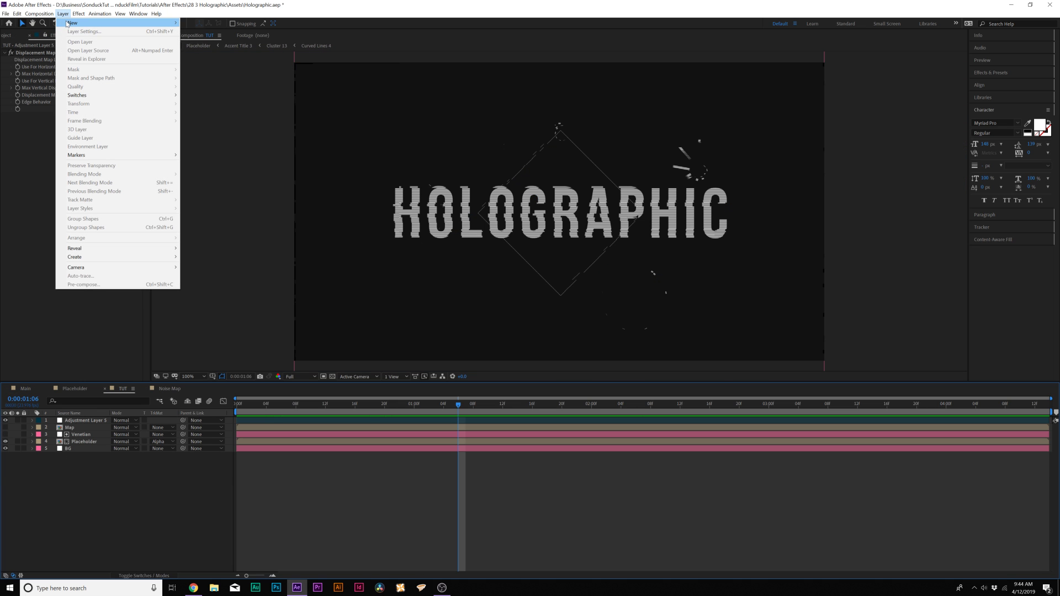
- Apply Tint with Map White To set to bright blue 2393FF
mouse_move(129, 25)
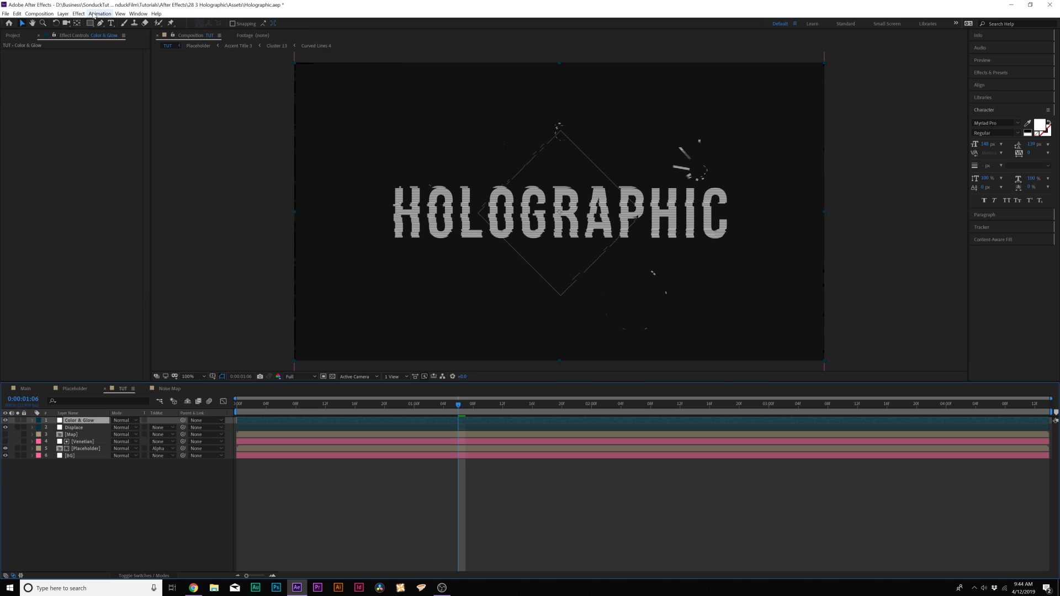
left_click(79, 13)
mouse_move(110, 103)
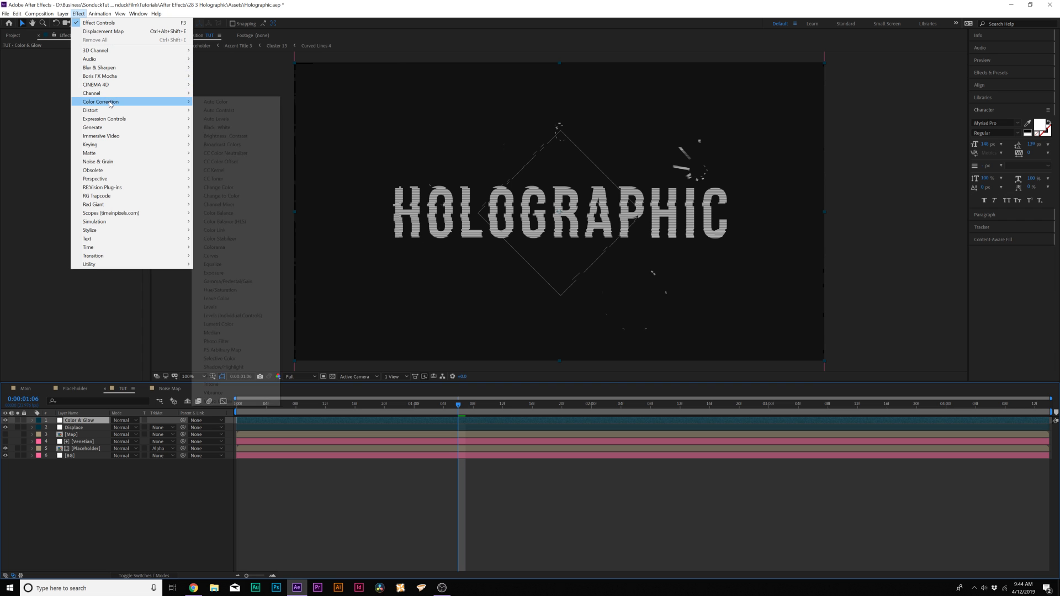
left_click(209, 375)
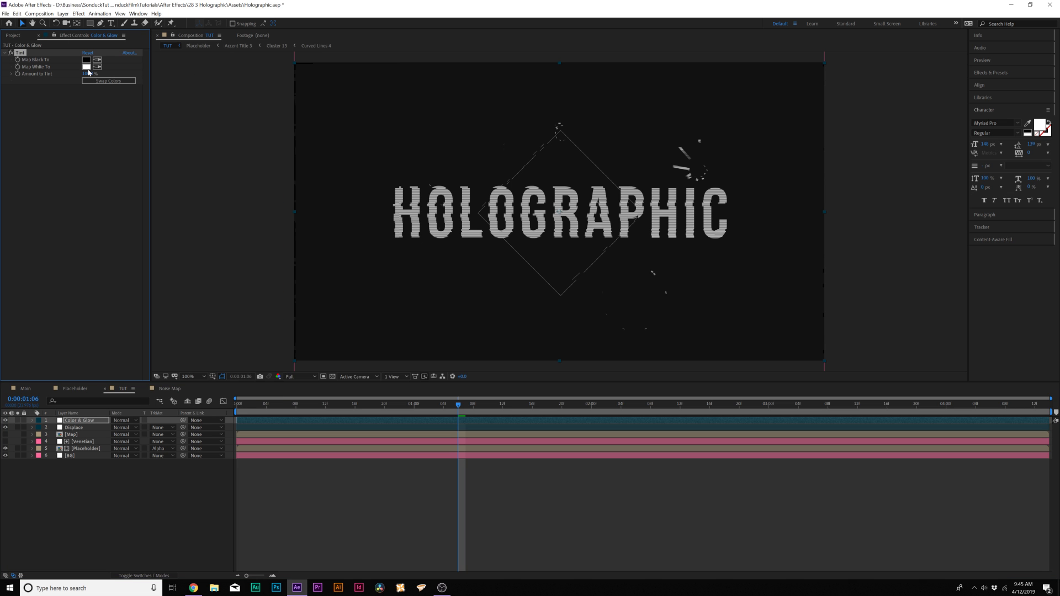
left_click(87, 67)
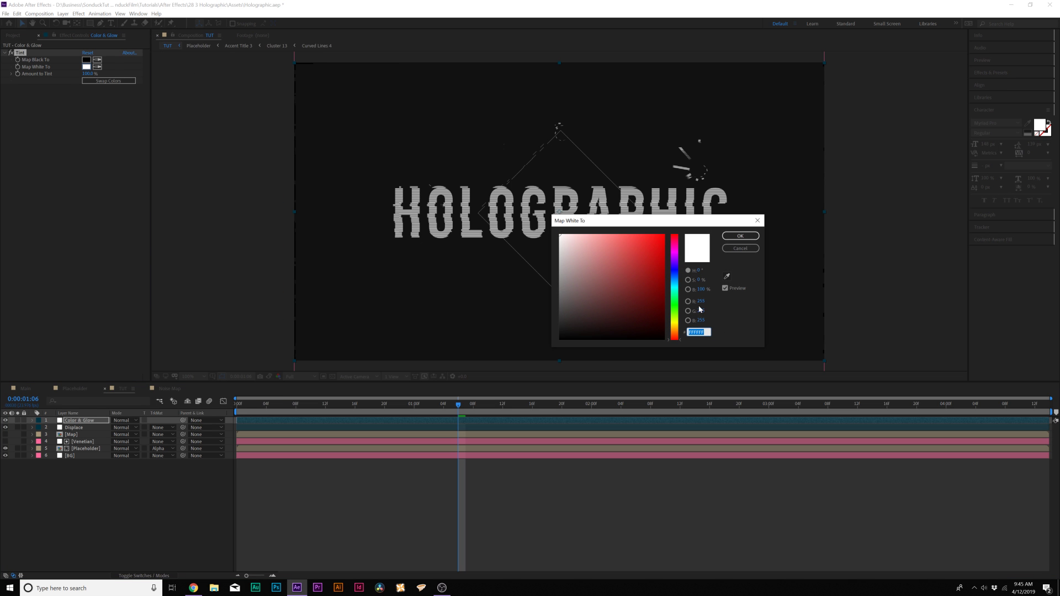
left_click_drag(674, 338, 635, 225)
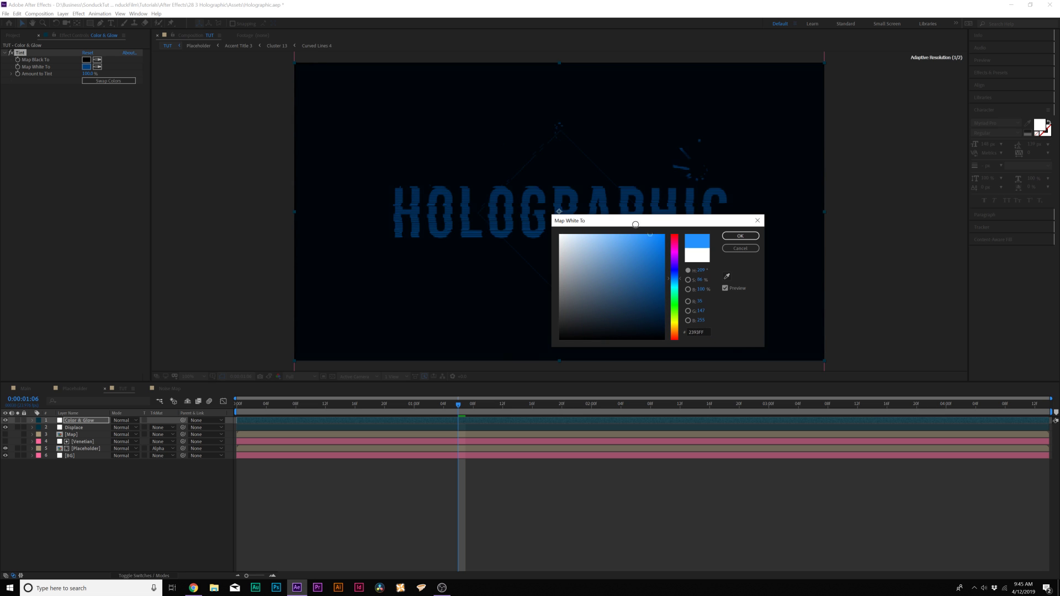
left_click(741, 236)
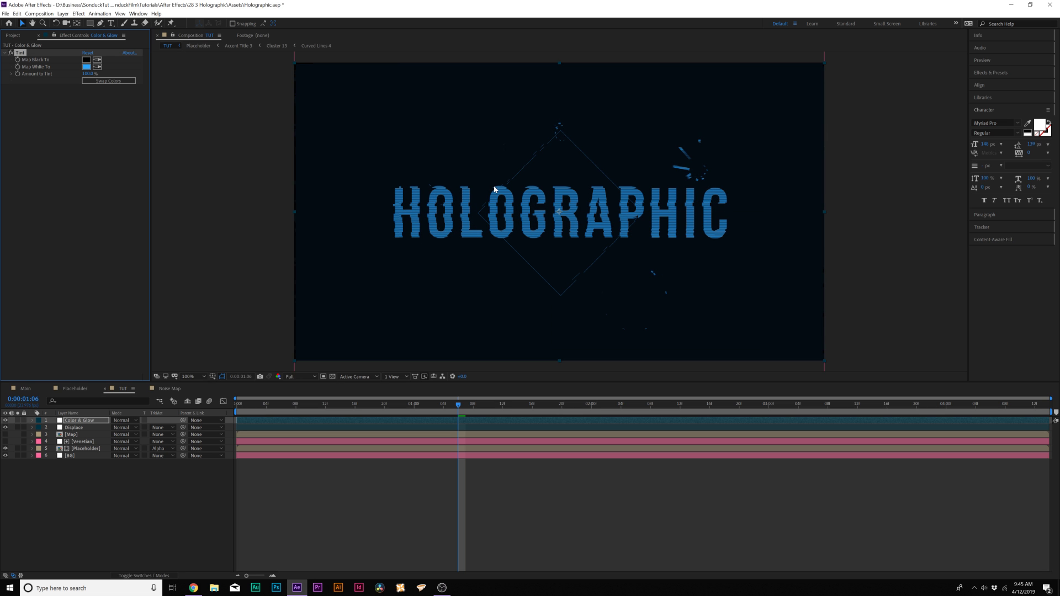
- Add a Glow with Radius 156 and Intensity 1.6, toggling it to compare
left_click(79, 13)
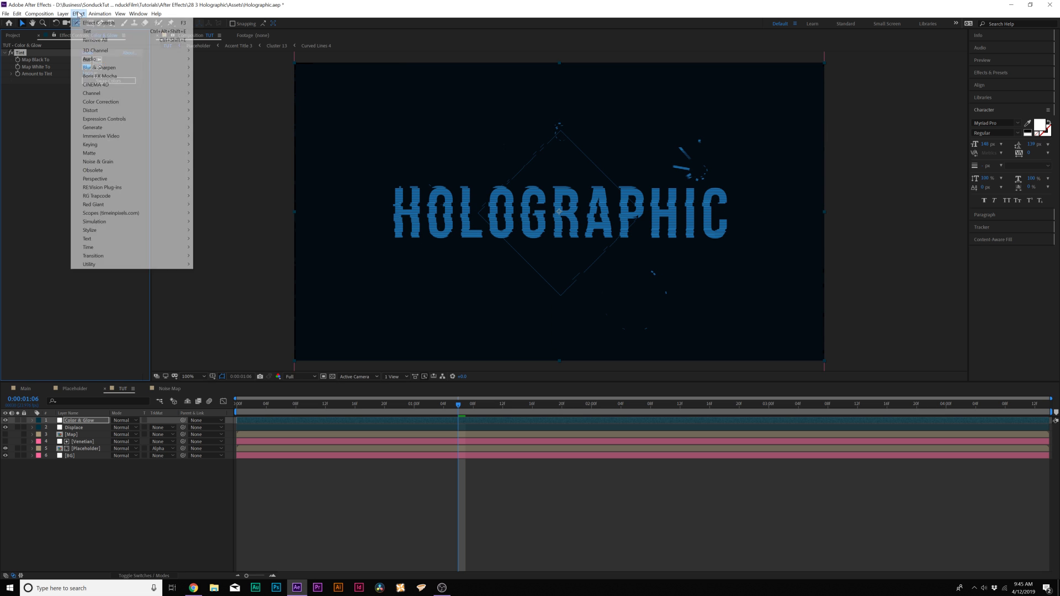
mouse_move(98, 231)
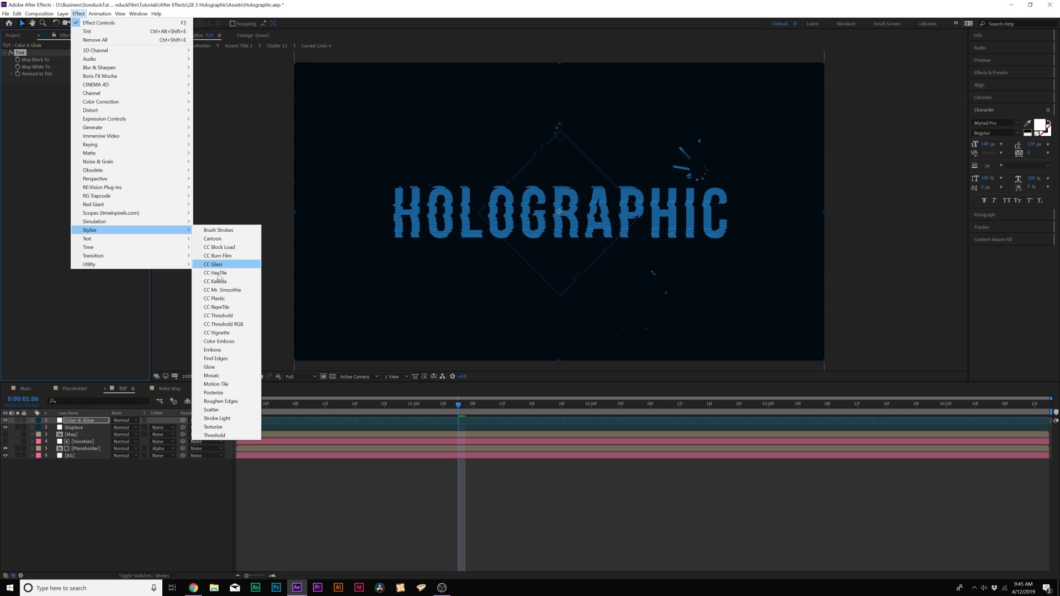
left_click(205, 368)
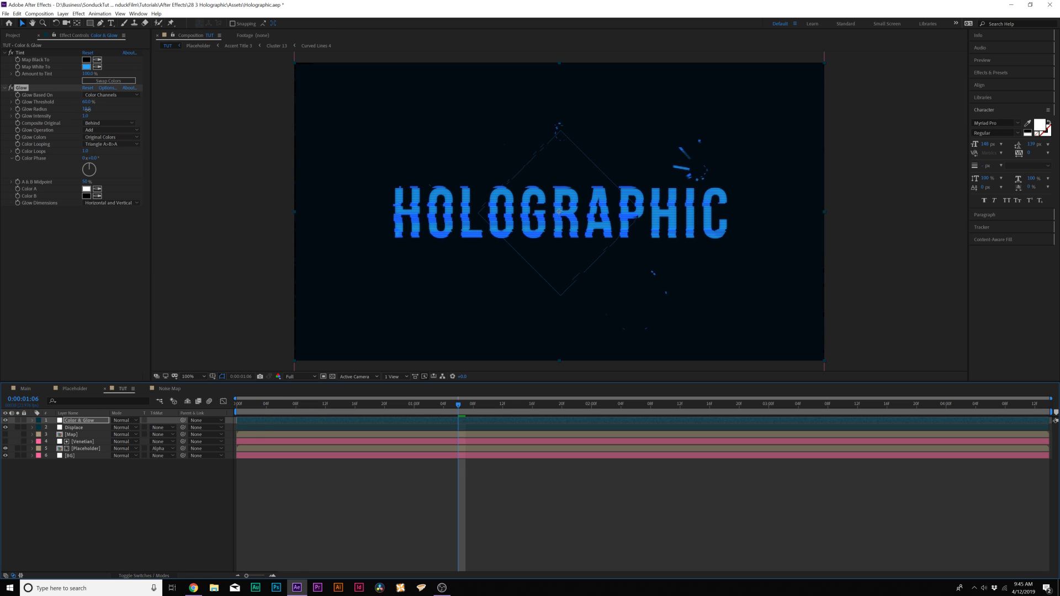
mouse_move(86, 110)
left_mouse_down()
mouse_move(147, 110)
mouse_move(82, 109)
left_mouse_up()
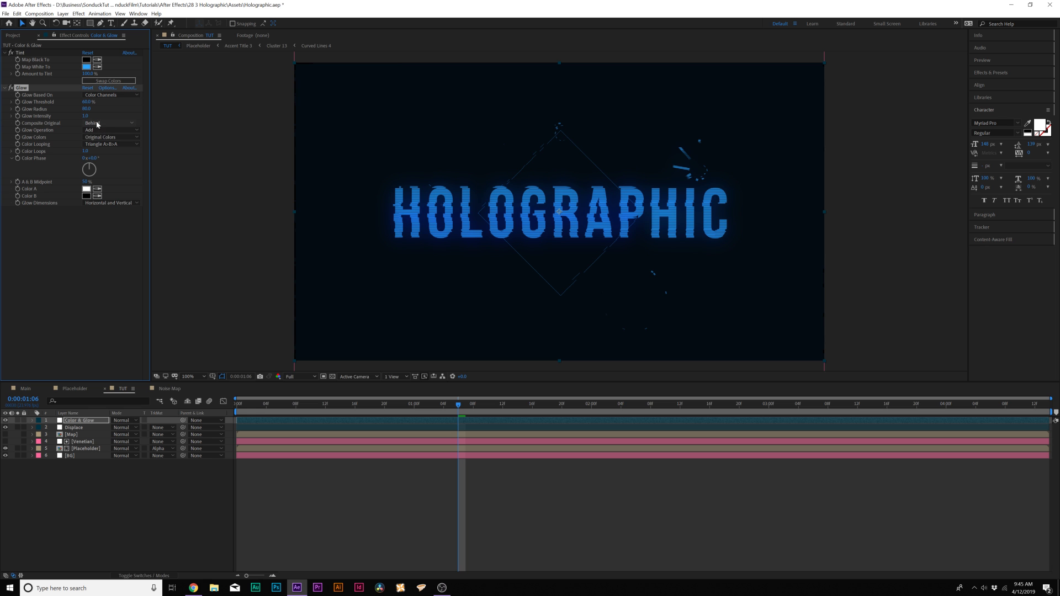
mouse_move(85, 116)
left_mouse_down()
mouse_move(108, 114)
mouse_move(82, 105)
left_mouse_up()
key("period")
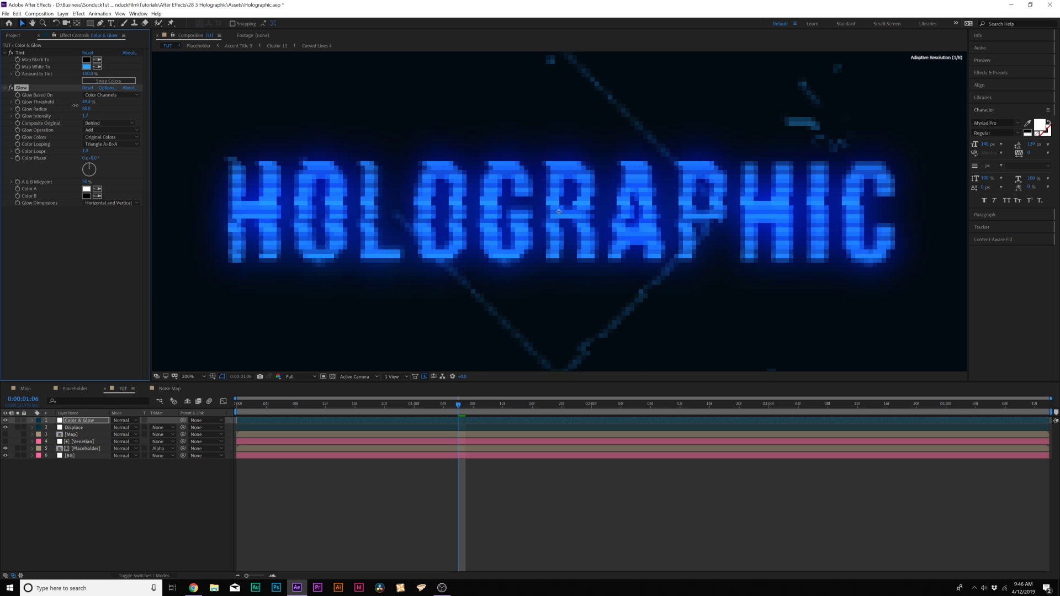
left_click(11, 87)
left_click(11, 88)
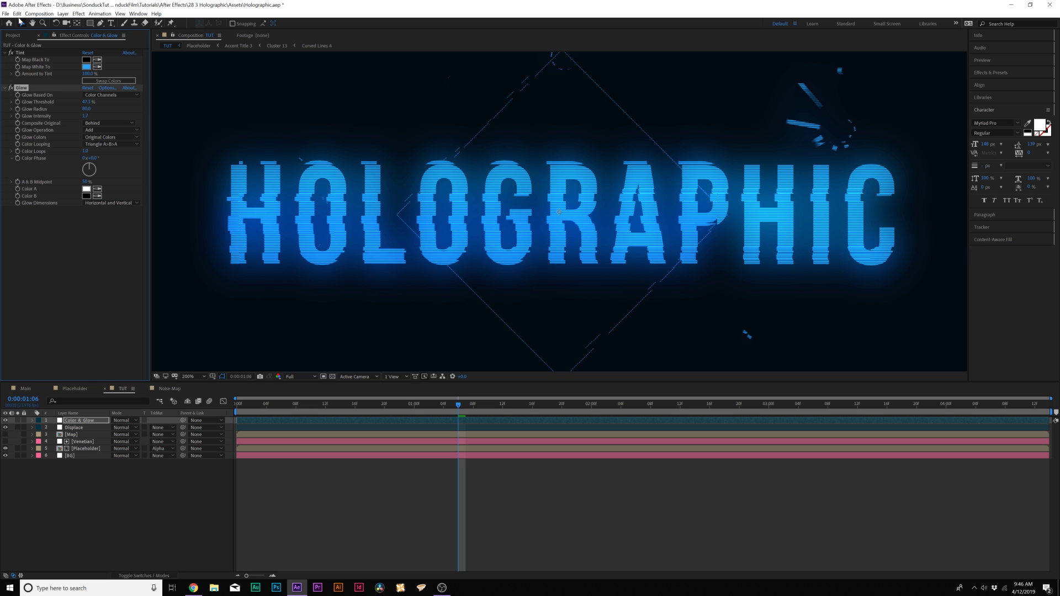
- Duplicate the Glow as Glow 2 using A & B Colors with Sawtooth B>A looping
left_click(18, 13)
left_click(33, 112)
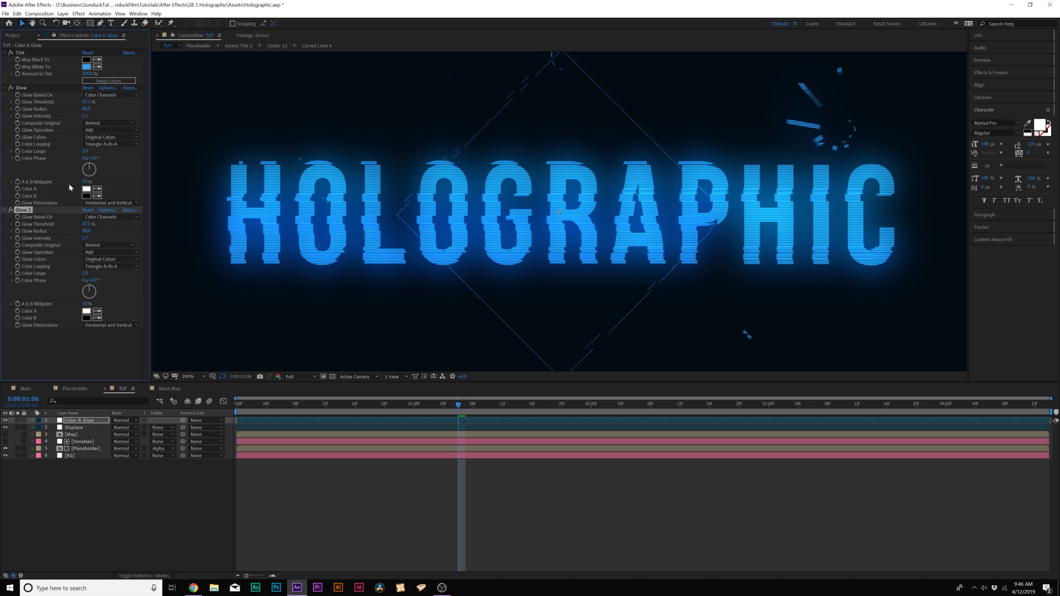
left_click(111, 259)
left_click(110, 276)
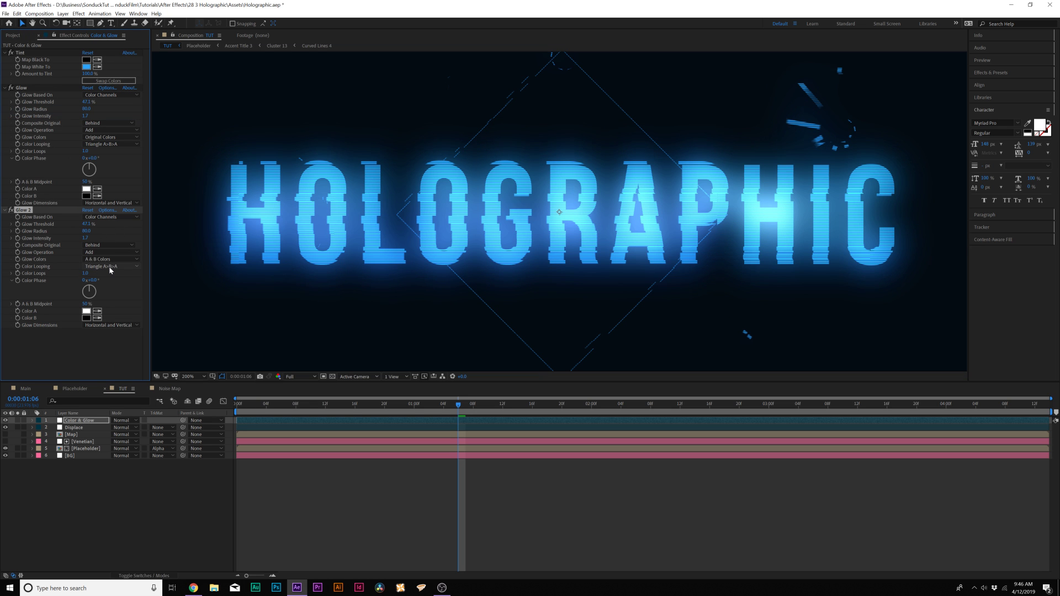
left_click(111, 267)
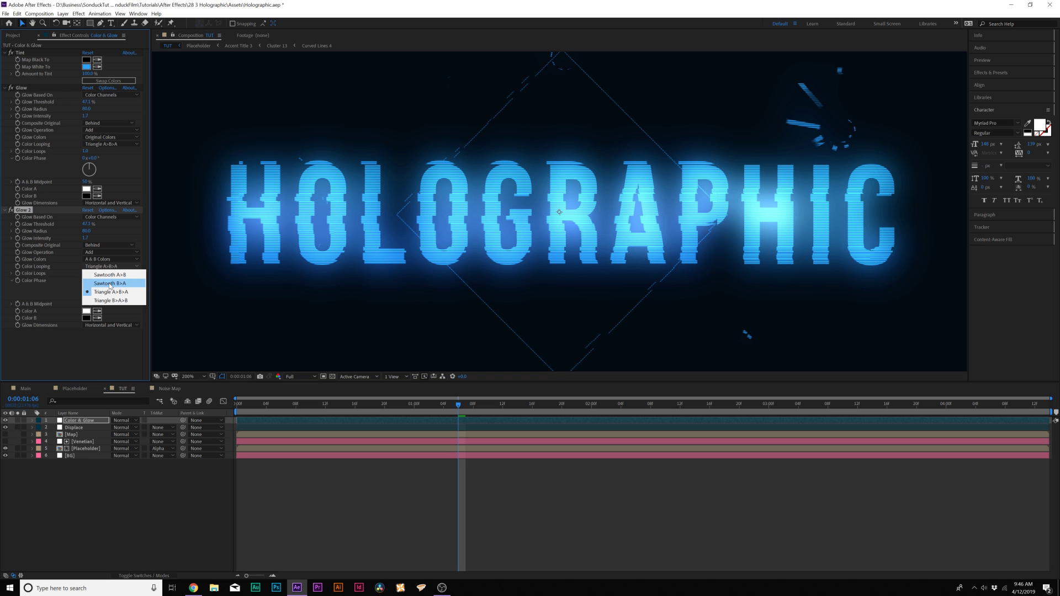
left_click(109, 284)
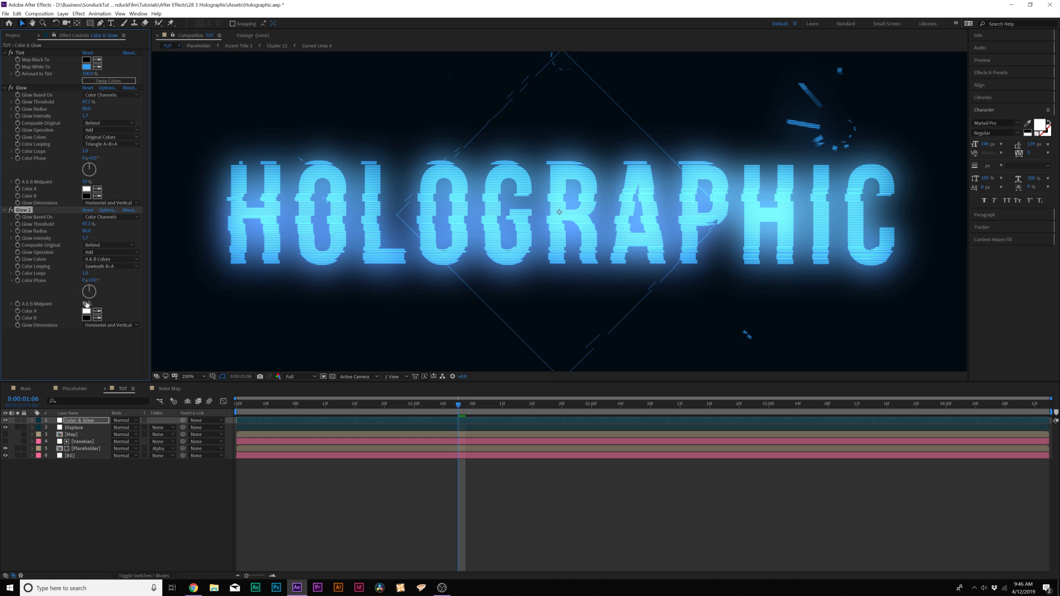
- Set Glow 2's Color A to blue, widen its radius and lower its threshold
left_click(87, 312)
left_click(672, 278)
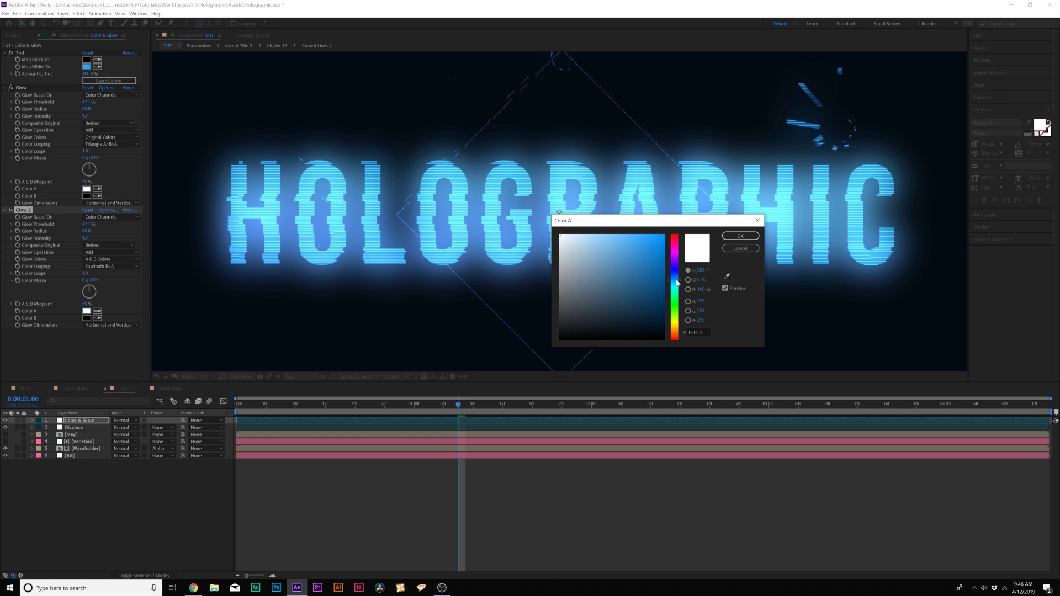
left_click(740, 236)
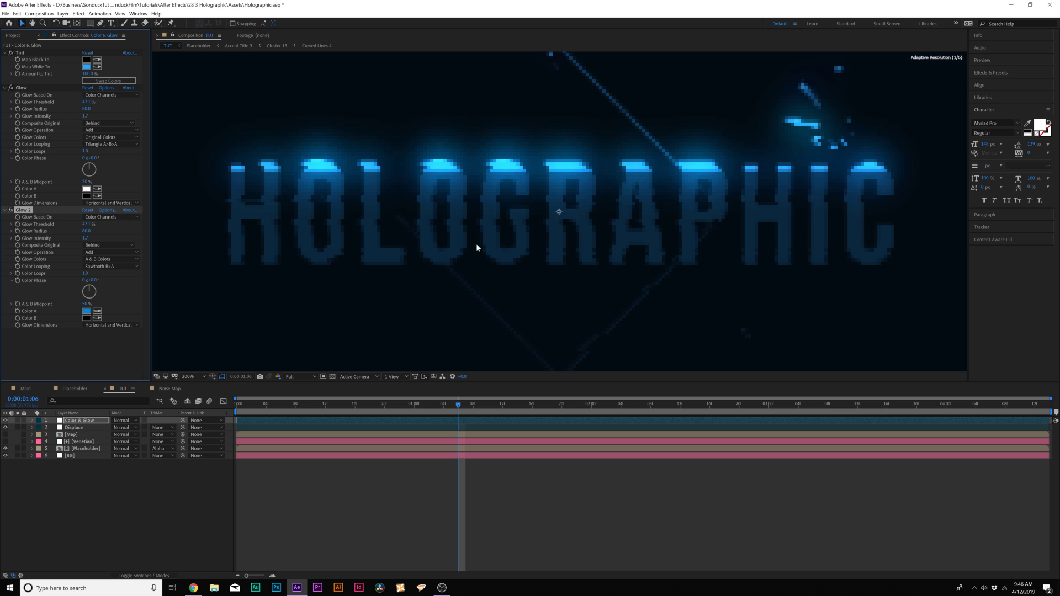
left_click_drag(86, 230, 226, 238)
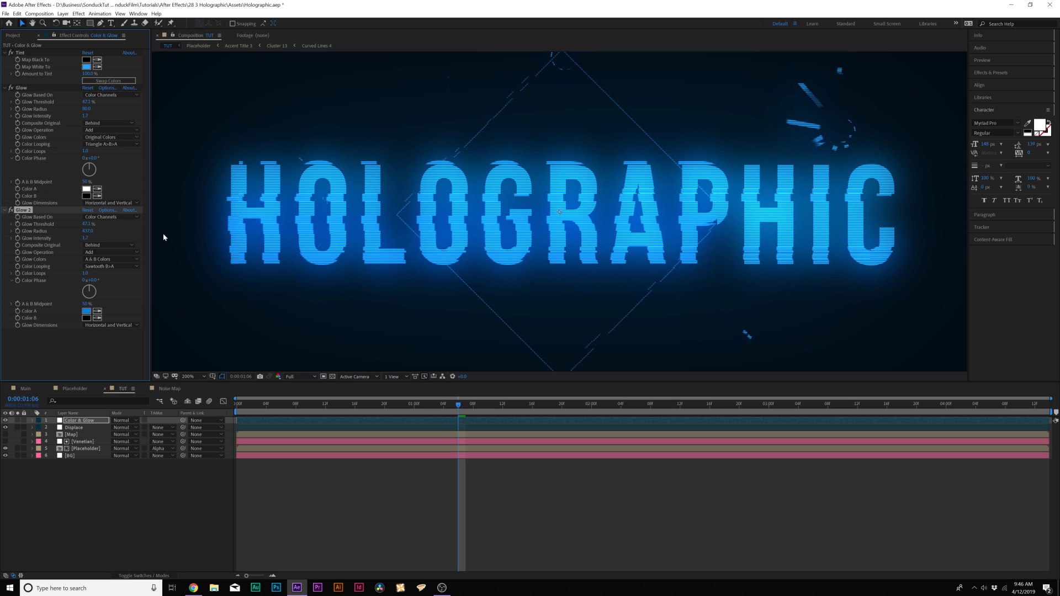
key("comma")
left_click_drag(88, 225, 72, 240)
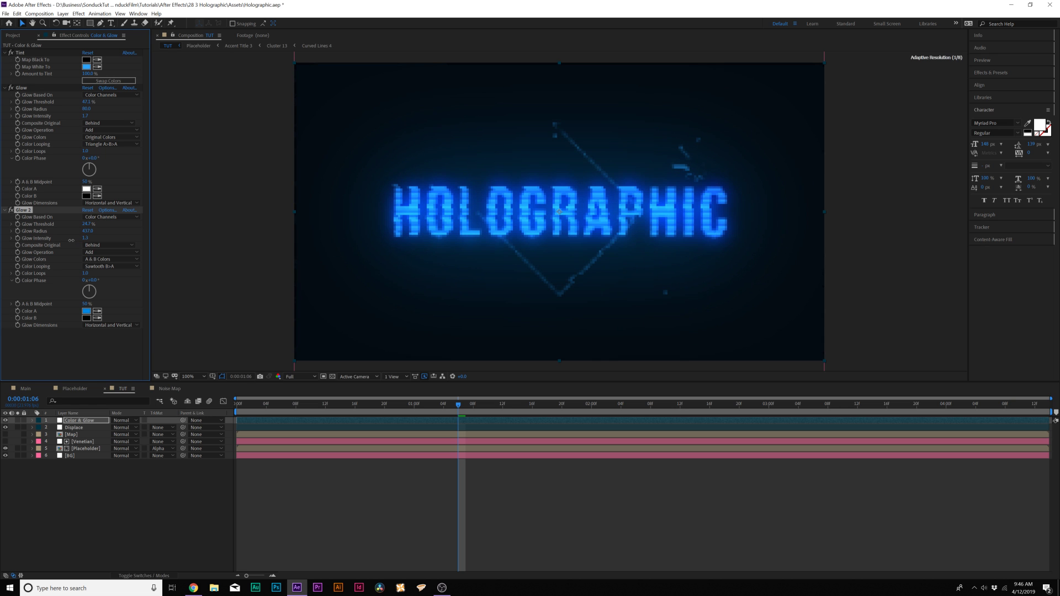
- Toggle Glow 2 off and on to compare, then play back the glowing title
left_click(11, 210)
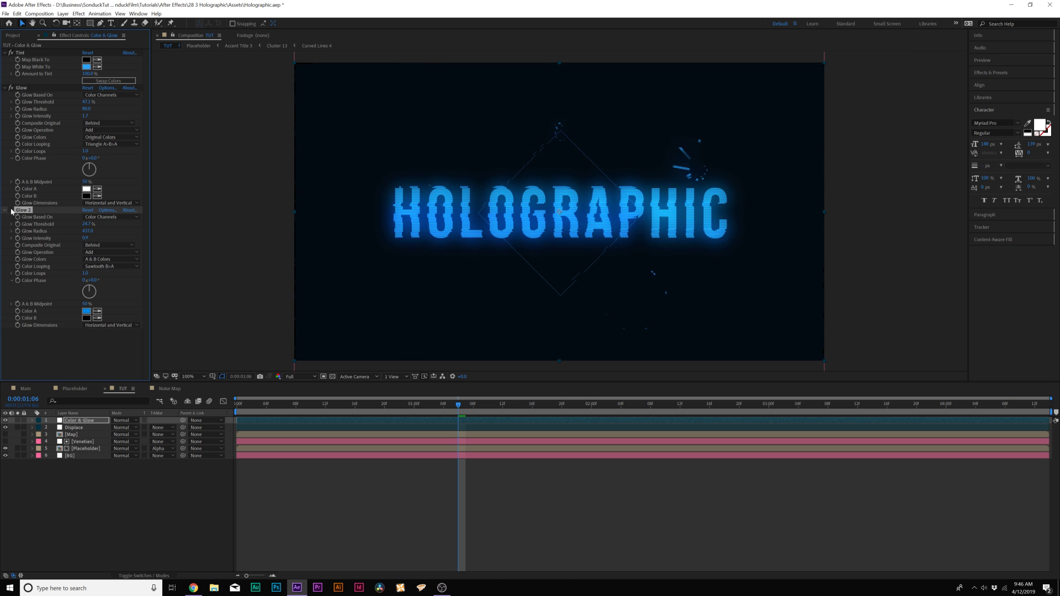
left_click(11, 211)
left_click(11, 211)
left_click(11, 210)
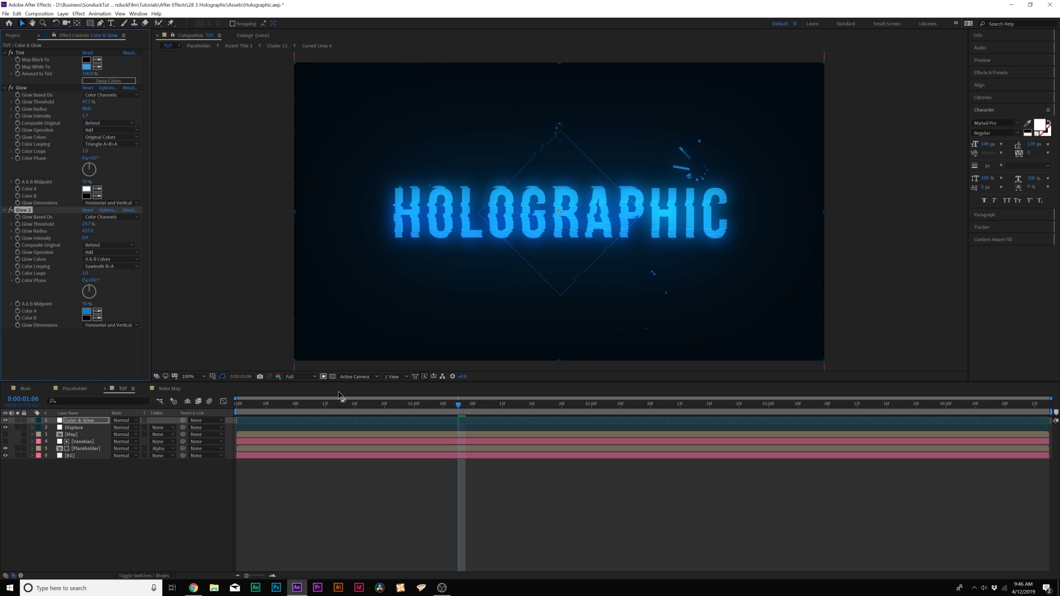
left_click(217, 487)
key("space")
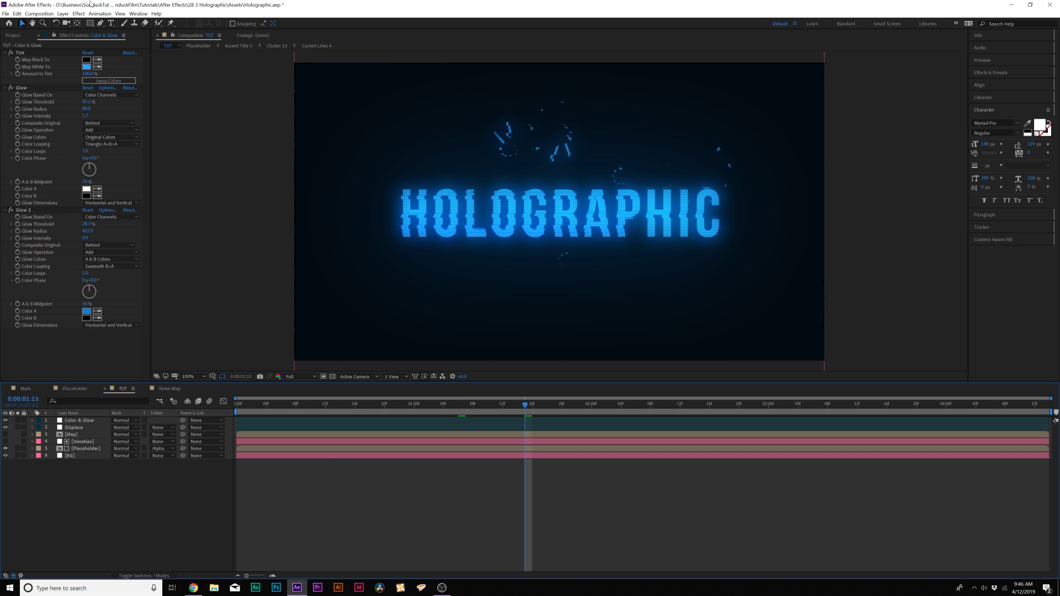
- Add a new adjustment layer and name it Blur
left_click(65, 14)
mouse_move(69, 24)
left_click(222, 74)
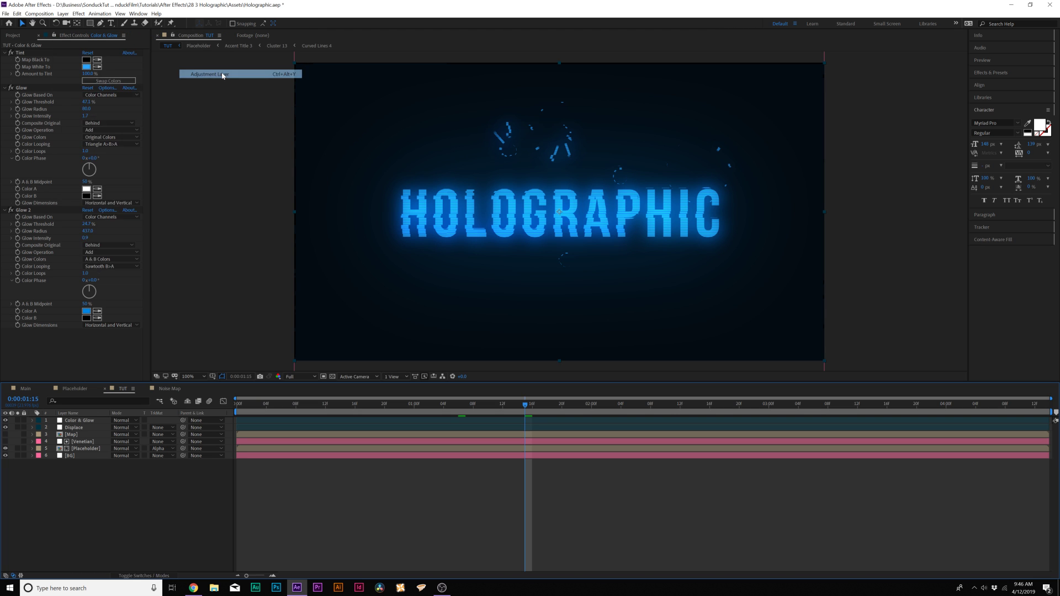
key("Return")
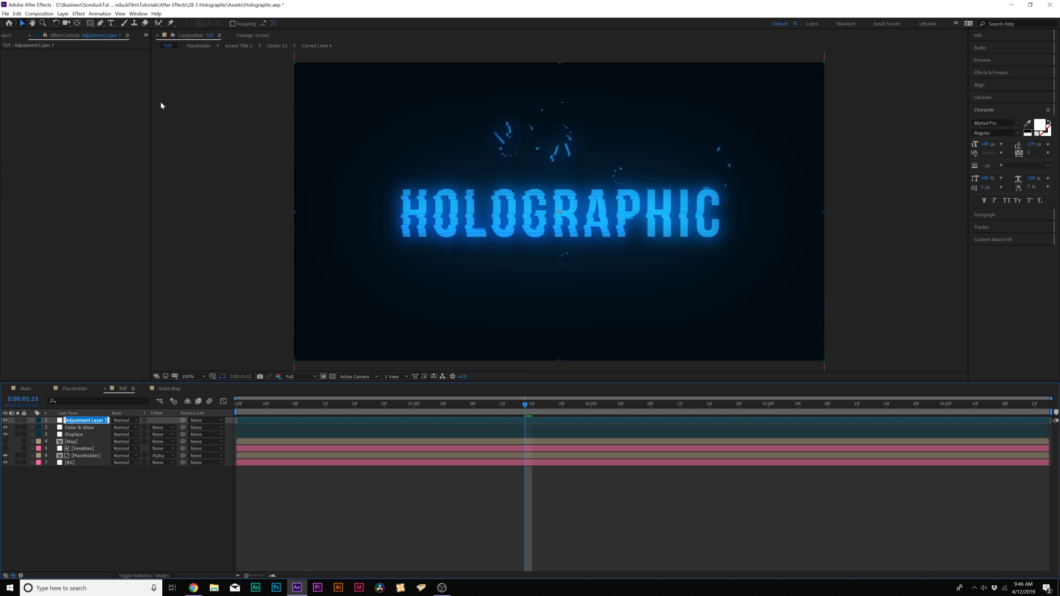
type("Blur")
key("Return")
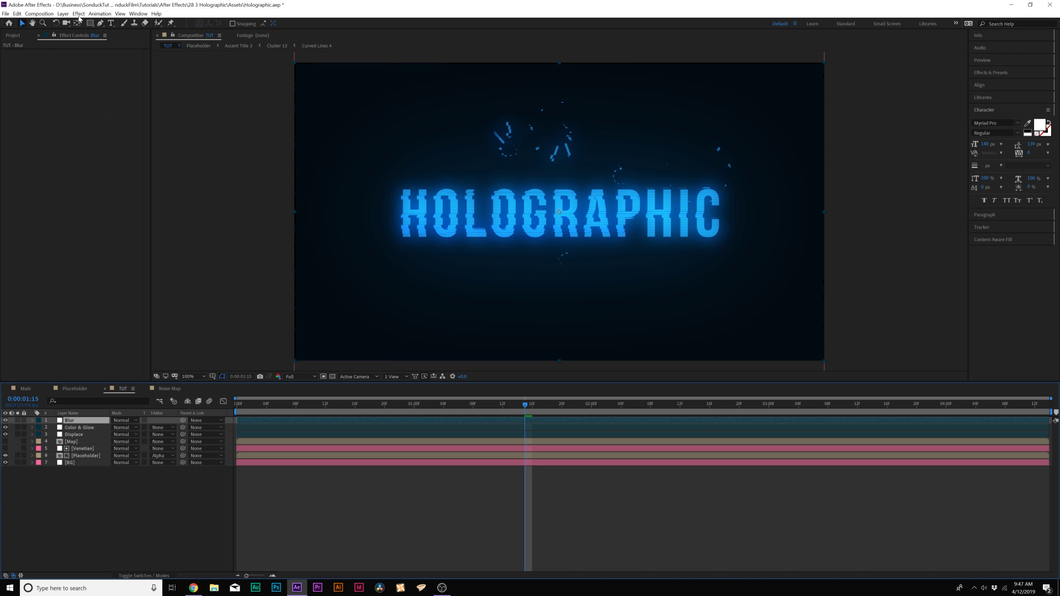
- Apply CC Radial Fast Blur to the Blur layer with Amount 7
left_click(78, 14)
mouse_move(111, 67)
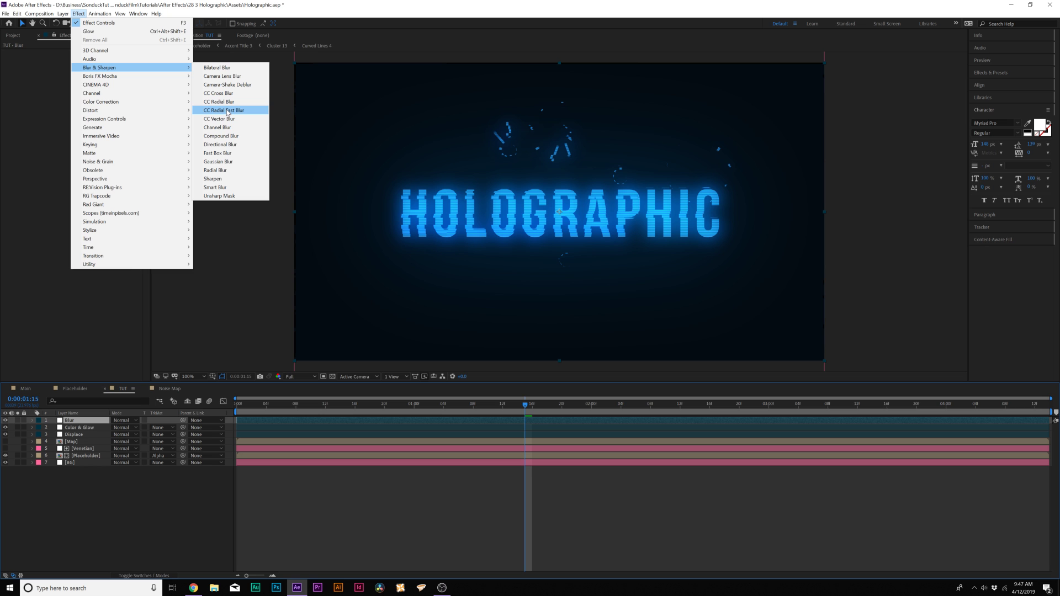
left_click(227, 111)
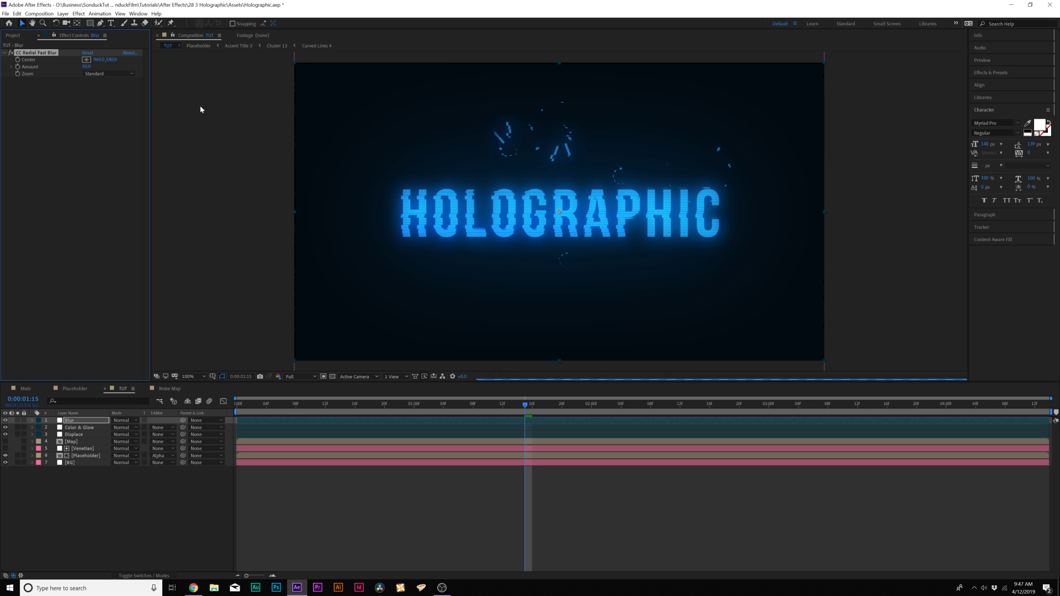
left_click(89, 67)
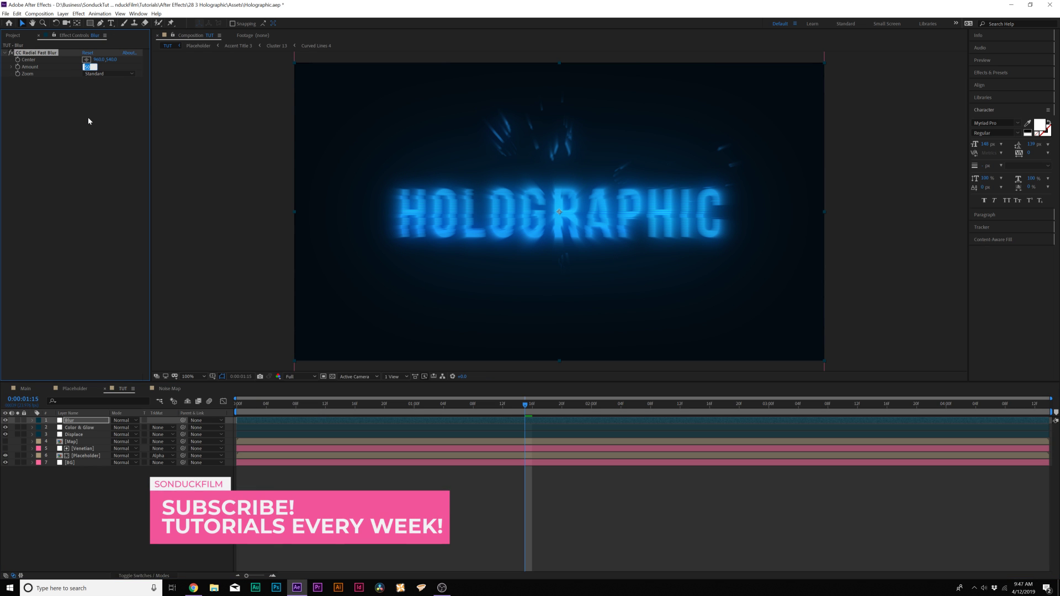
type("7")
left_click(84, 149)
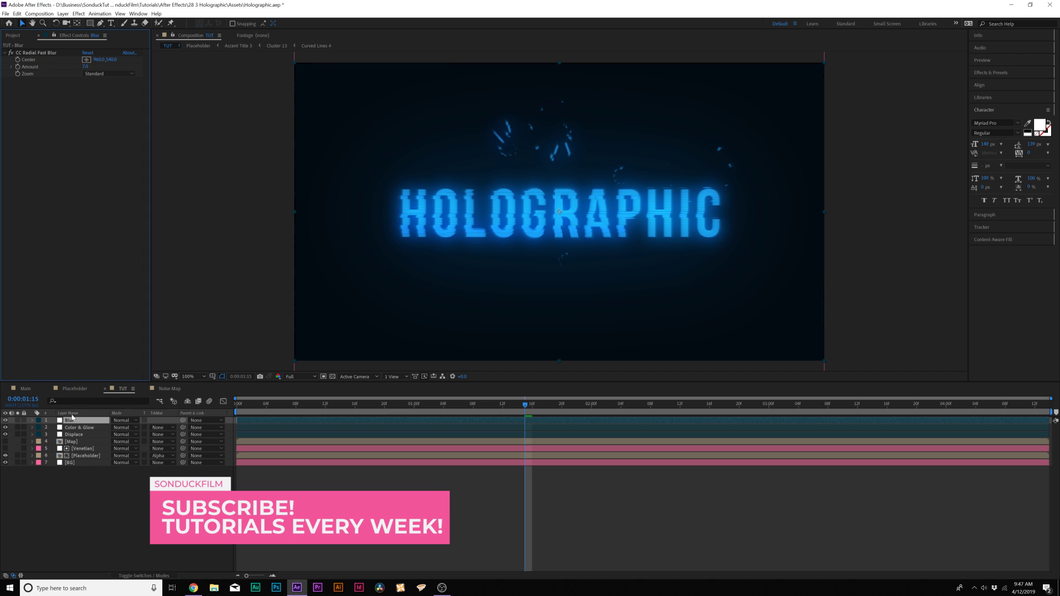
- Give the blur Amount a wiggle(2,10) expression so it flickers randomly
left_click(18, 67, "alt")
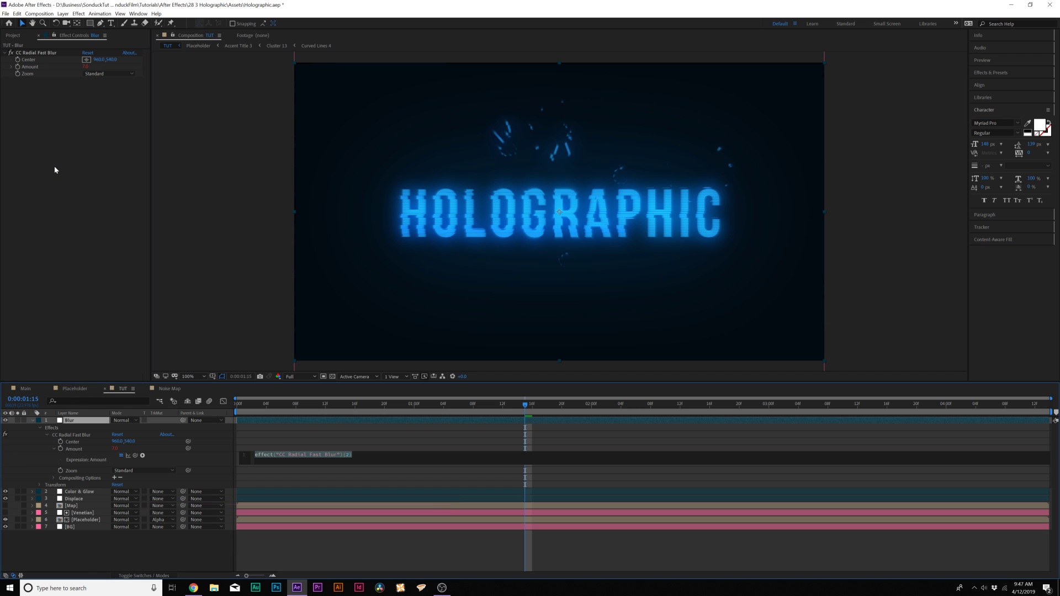
type("wiggle")
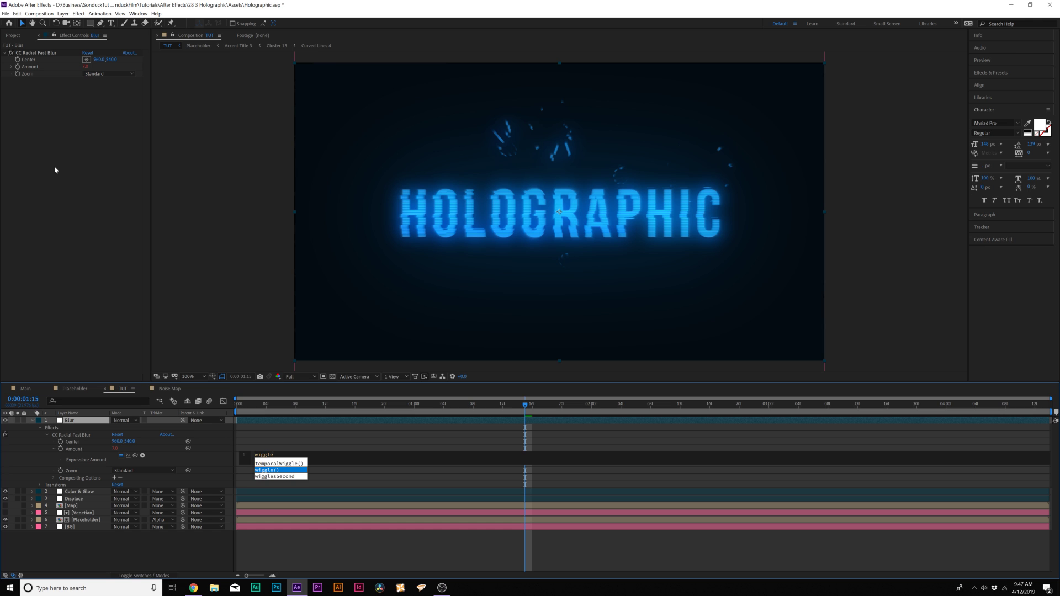
key("Return")
left_click(290, 469)
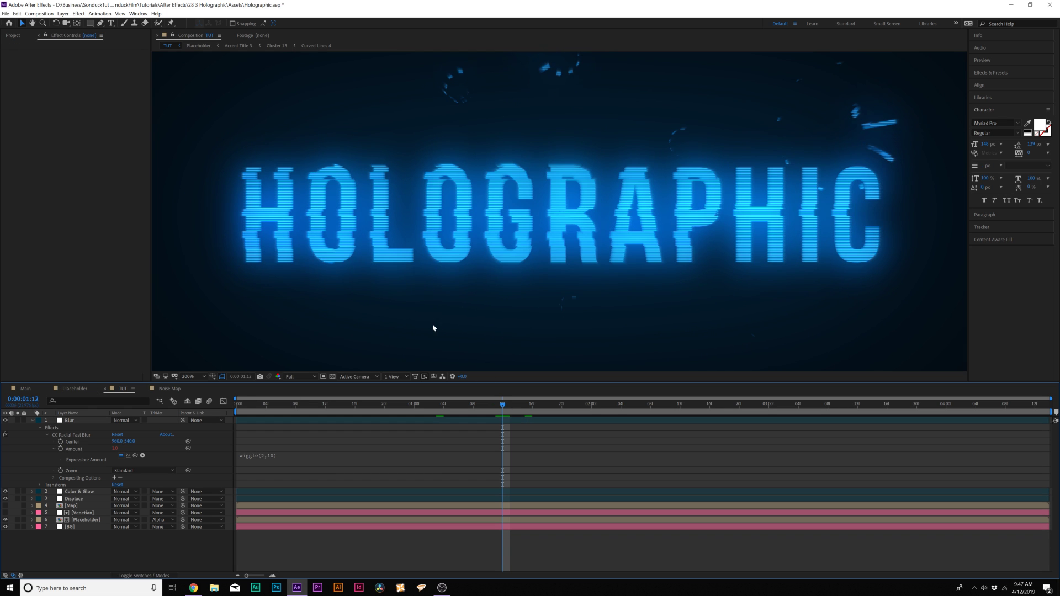
key("comma")
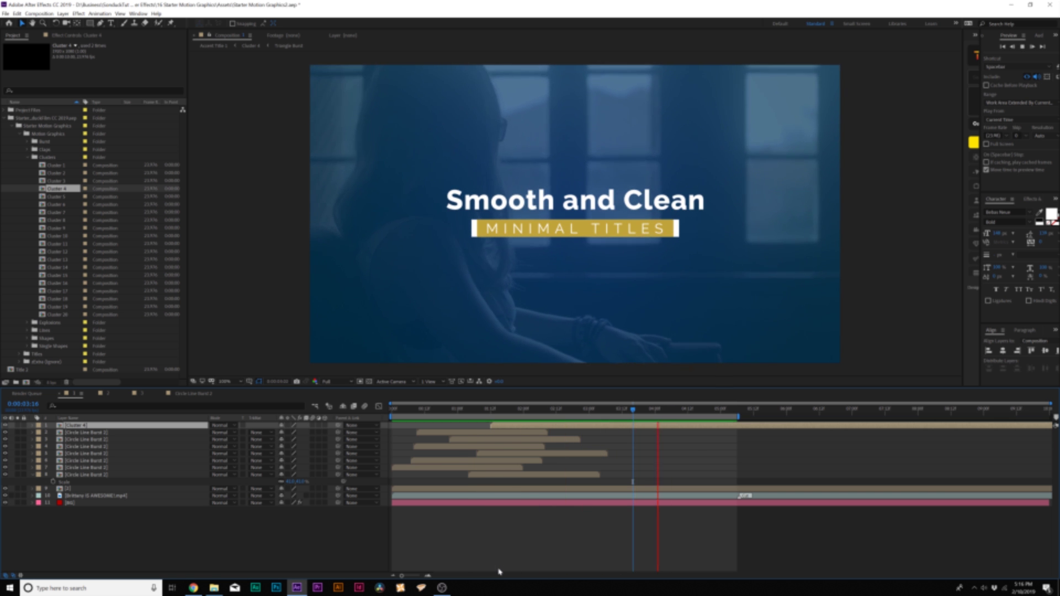
- Add Vertical Lines 2 to the title comp, starting later and sitting just above the footage
scroll(94, 221, "down", 10)
double_click(61, 299)
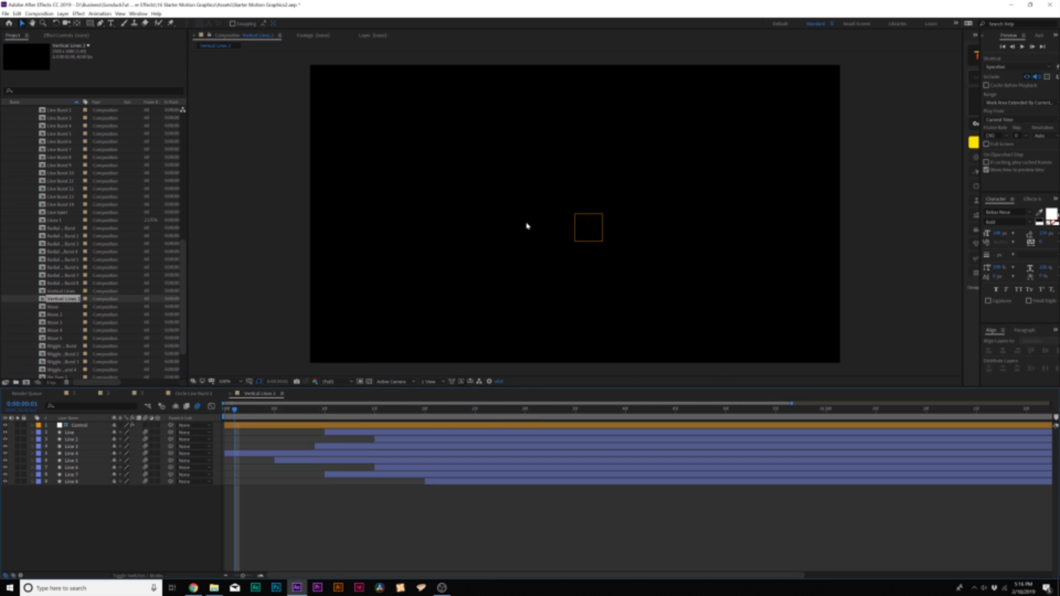
key("space")
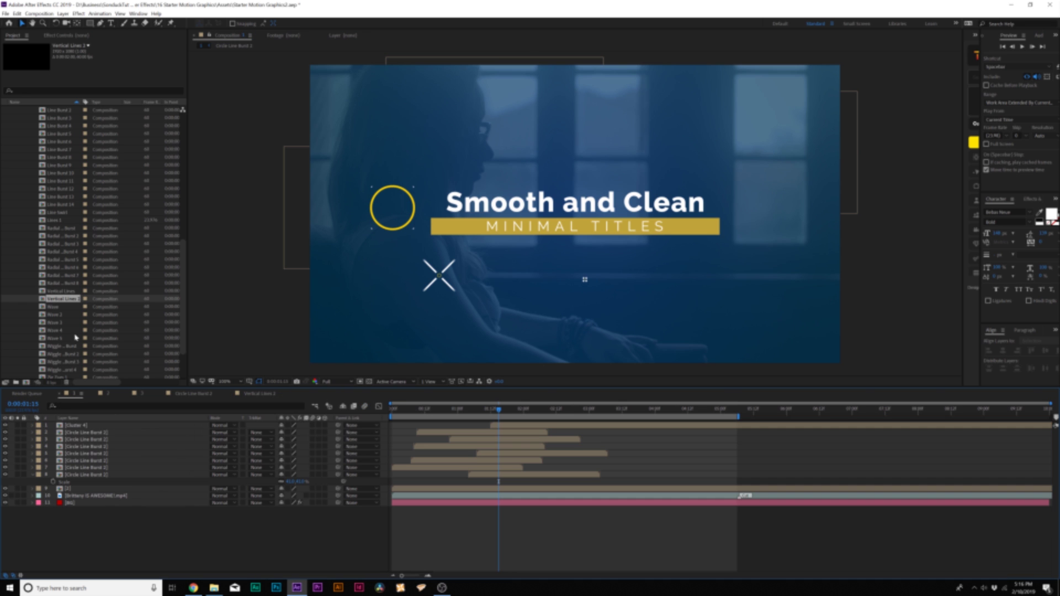
left_click_drag(61, 299, 94, 433)
left_click_drag(466, 433, 644, 433)
left_click(633, 411)
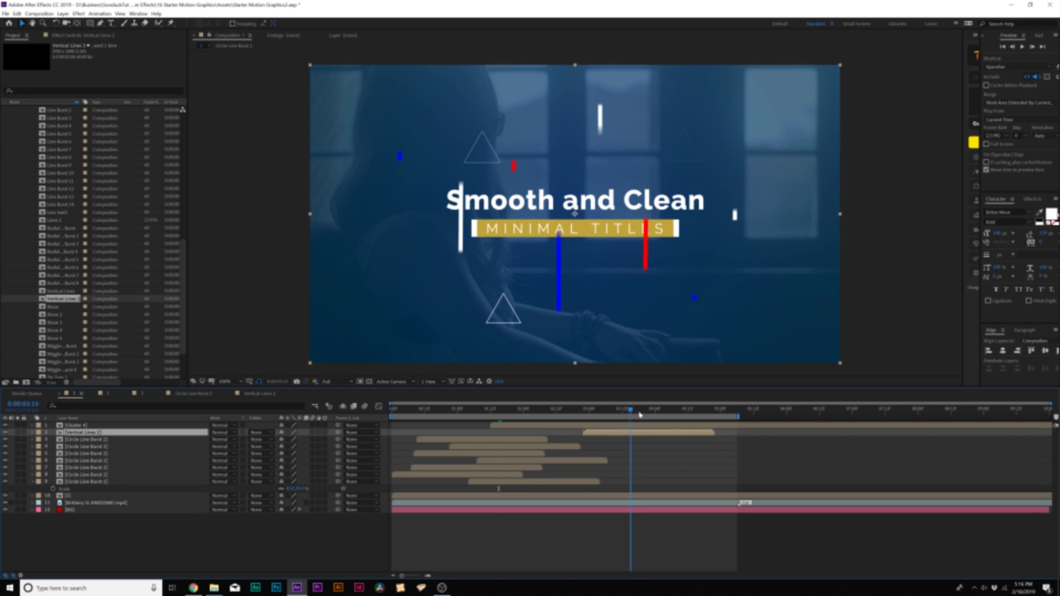
key("Page_Down")
left_click_drag(83, 432, 83, 499)
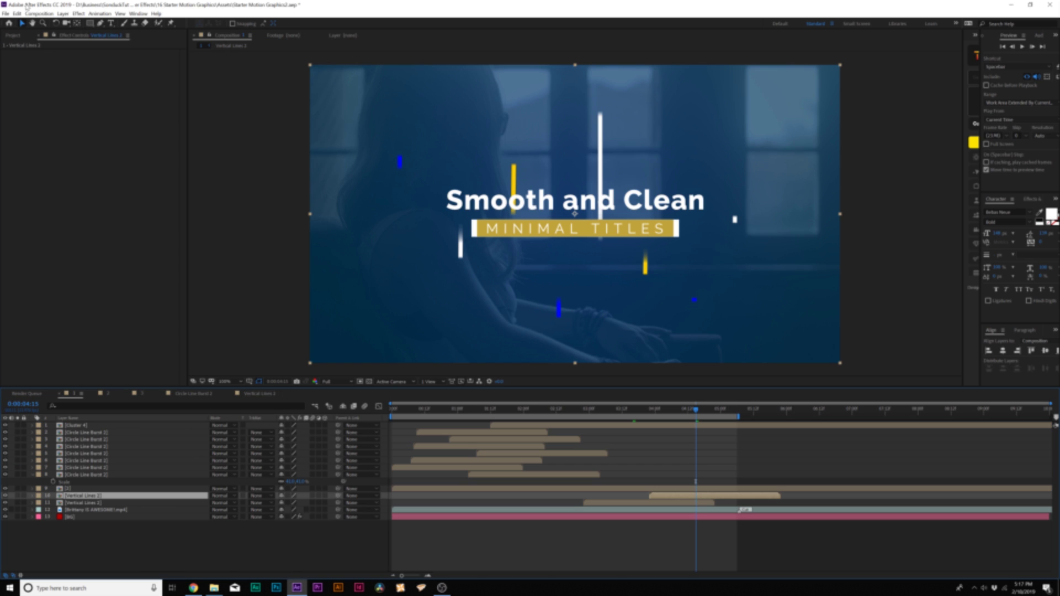
- Flip the copied vertical lines, add Line Burst 13 above the titles, and preview from the start
left_click(63, 13)
mouse_move(83, 103)
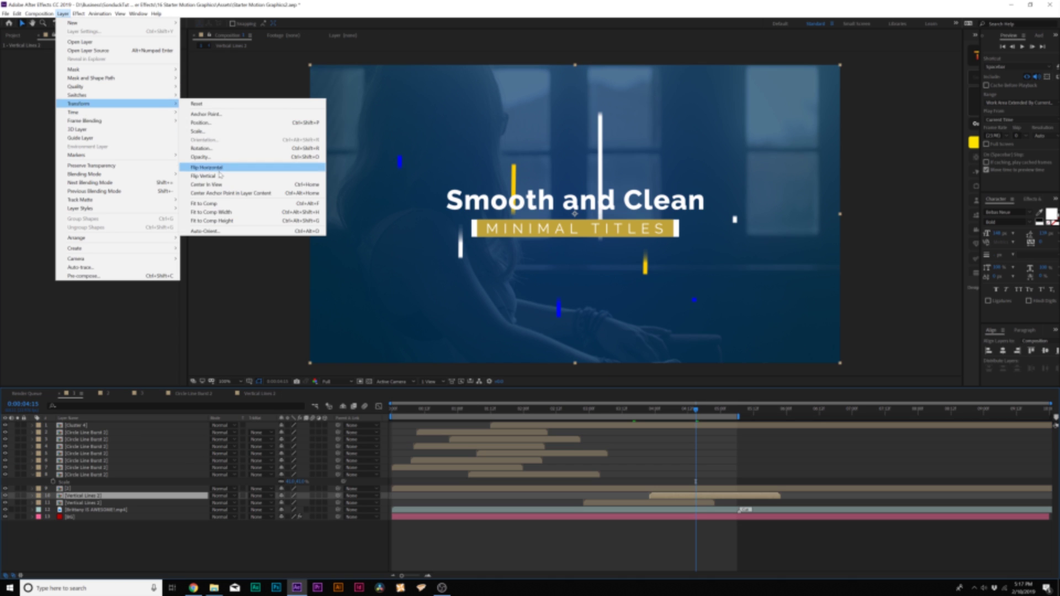
left_click(238, 165)
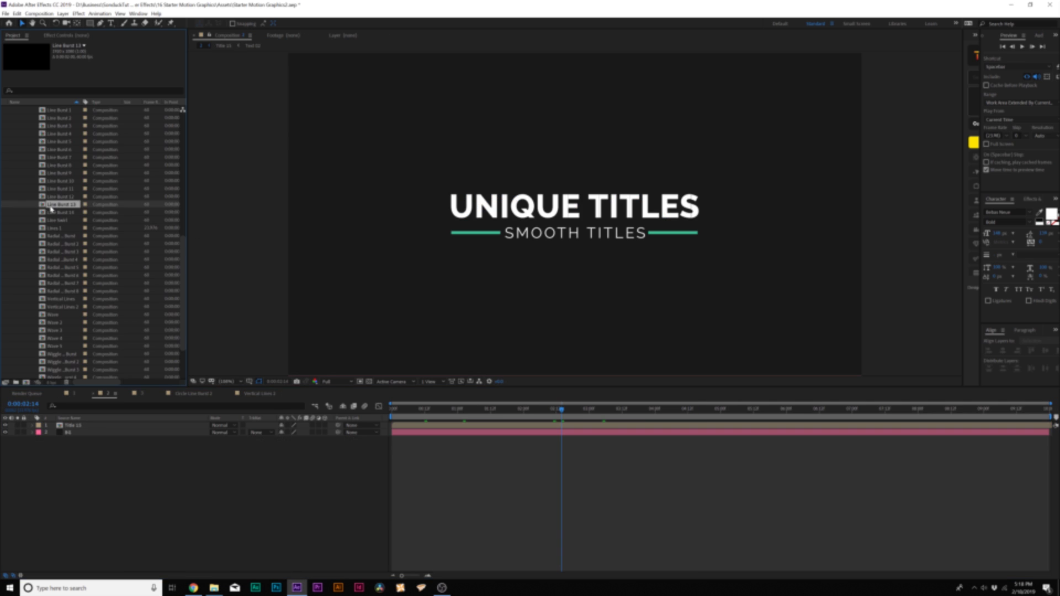
left_click_drag(51, 208, 418, 422)
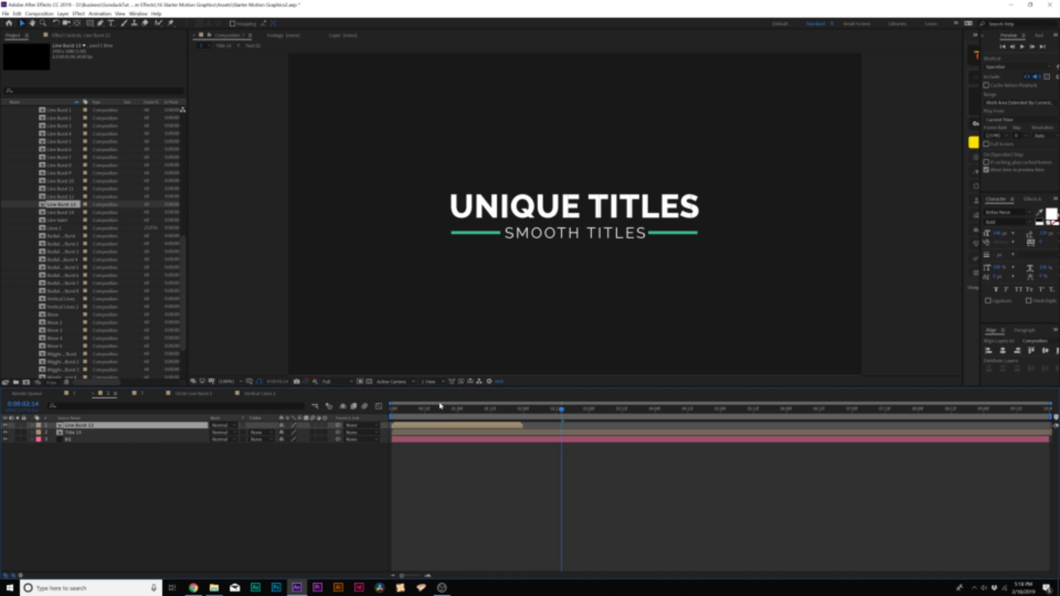
left_click(425, 408)
key("Home")
key("space")
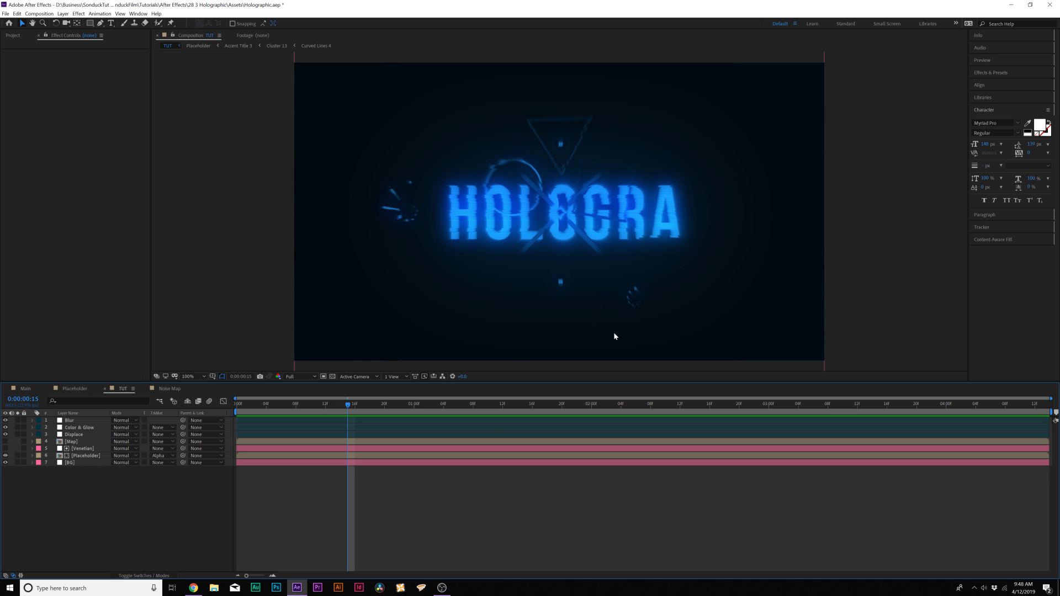
- Create a new solid layer named Bottom Light
left_click(63, 13)
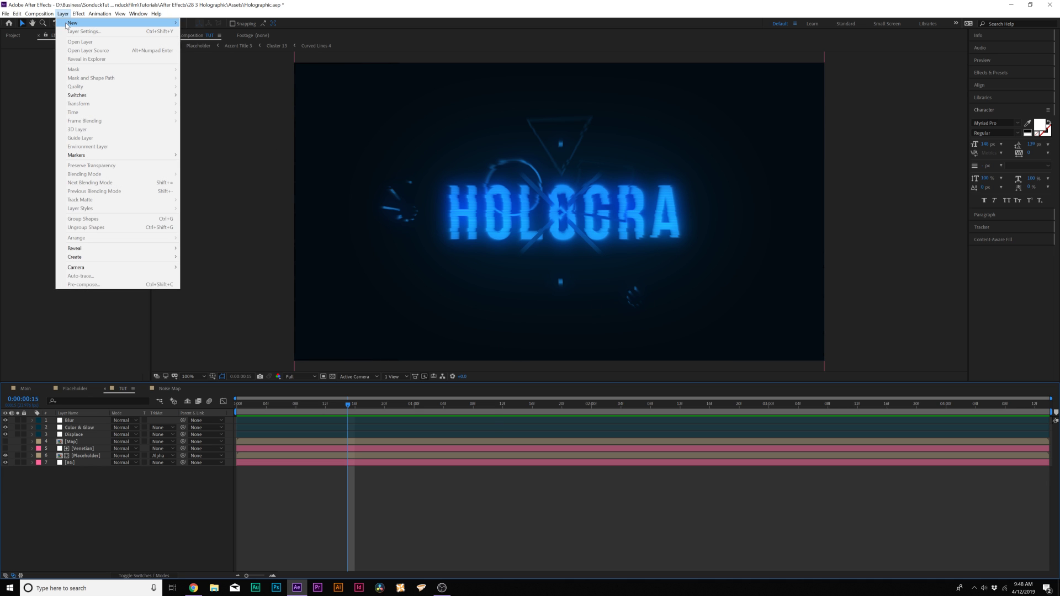
mouse_move(99, 22)
left_click(229, 32)
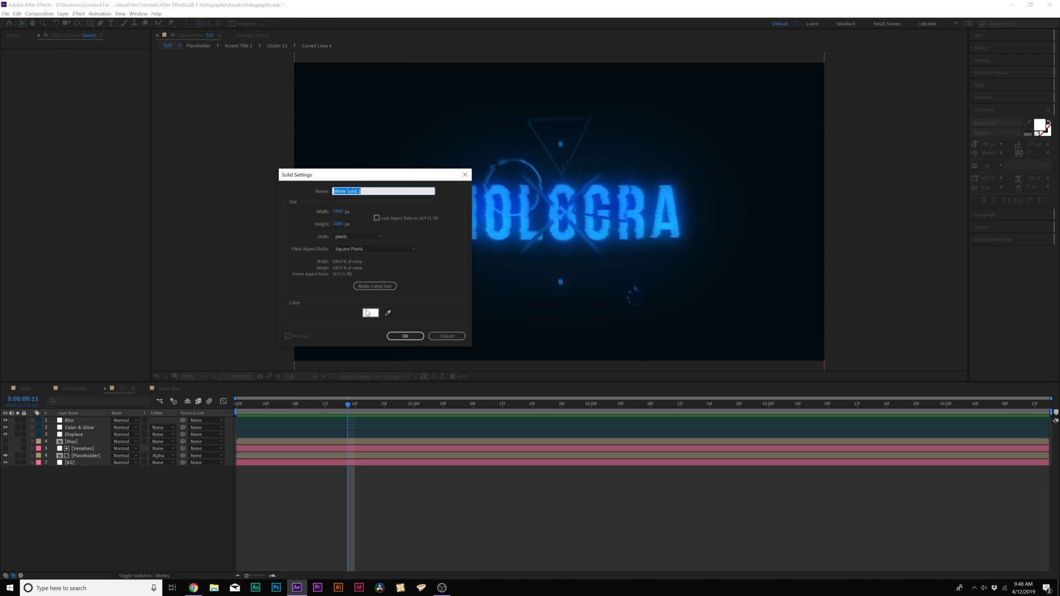
type("Bottom Light")
key("Return")
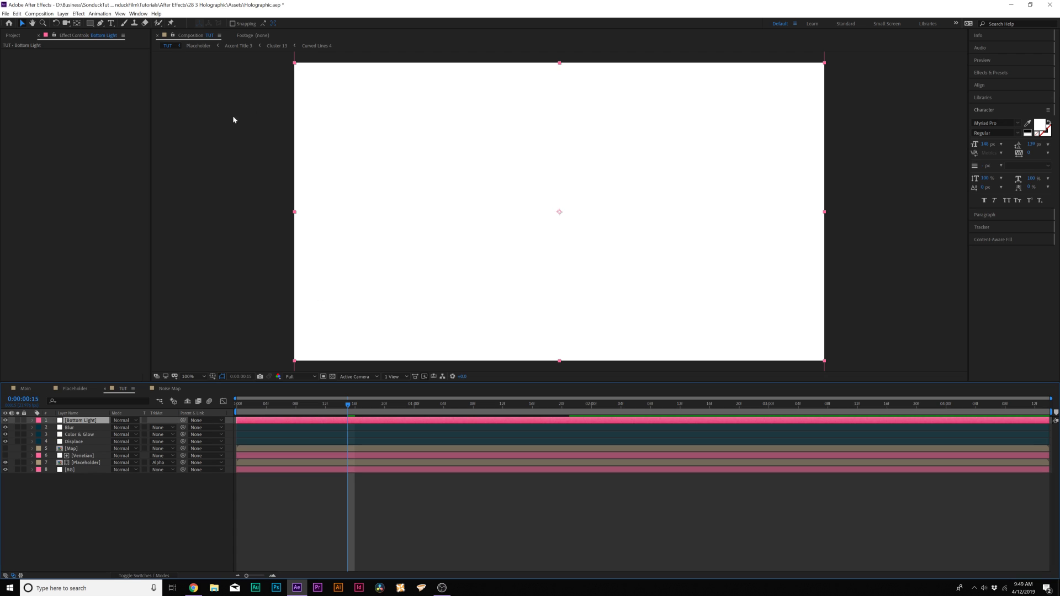
- Mask Bottom Light into a downward triangle with the Pen tool and place it below Displace
left_click(100, 23)
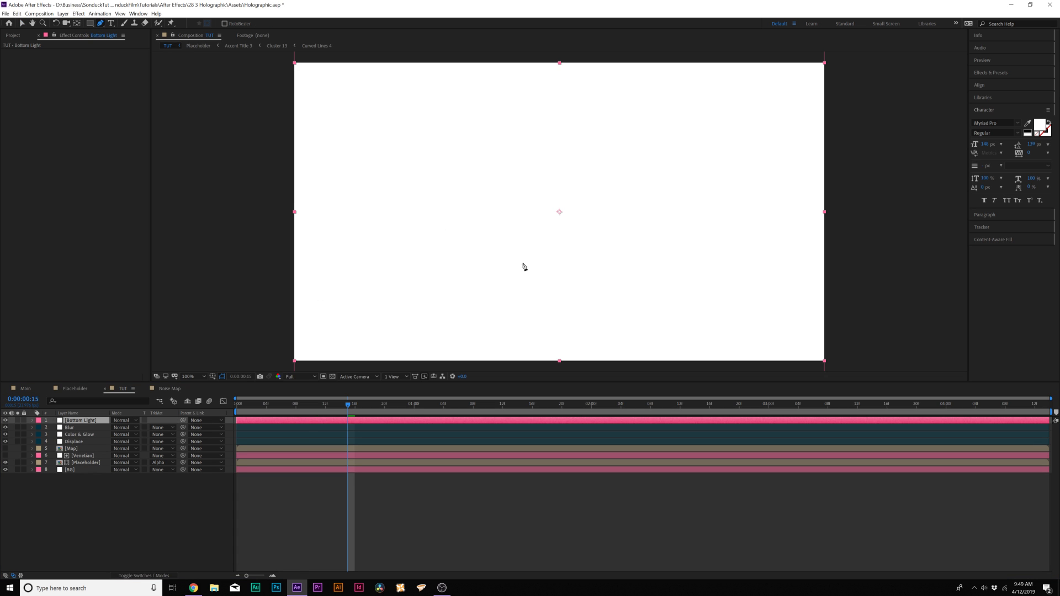
key("comma")
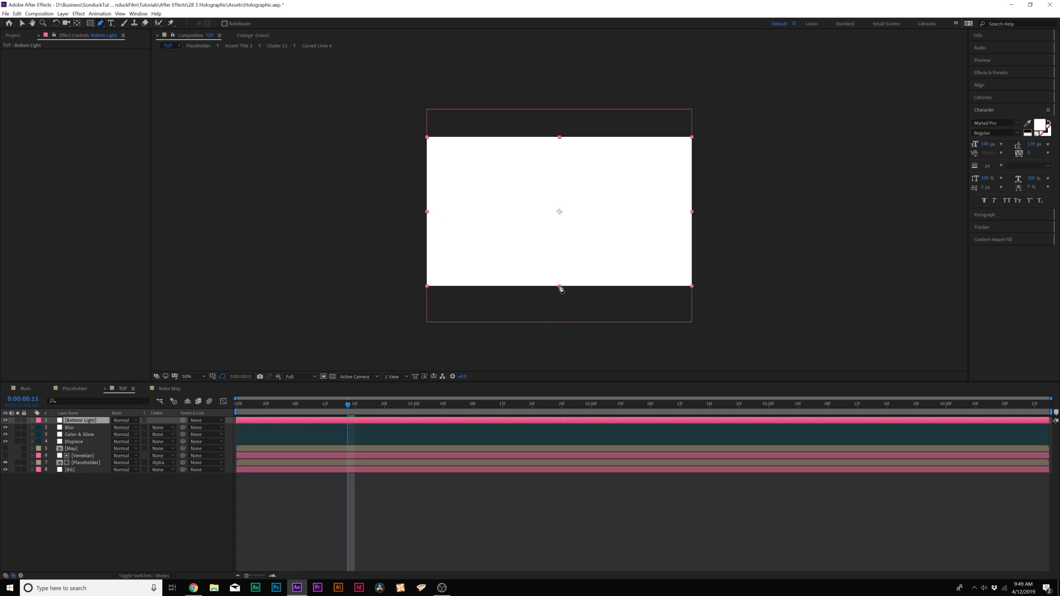
left_click(560, 286)
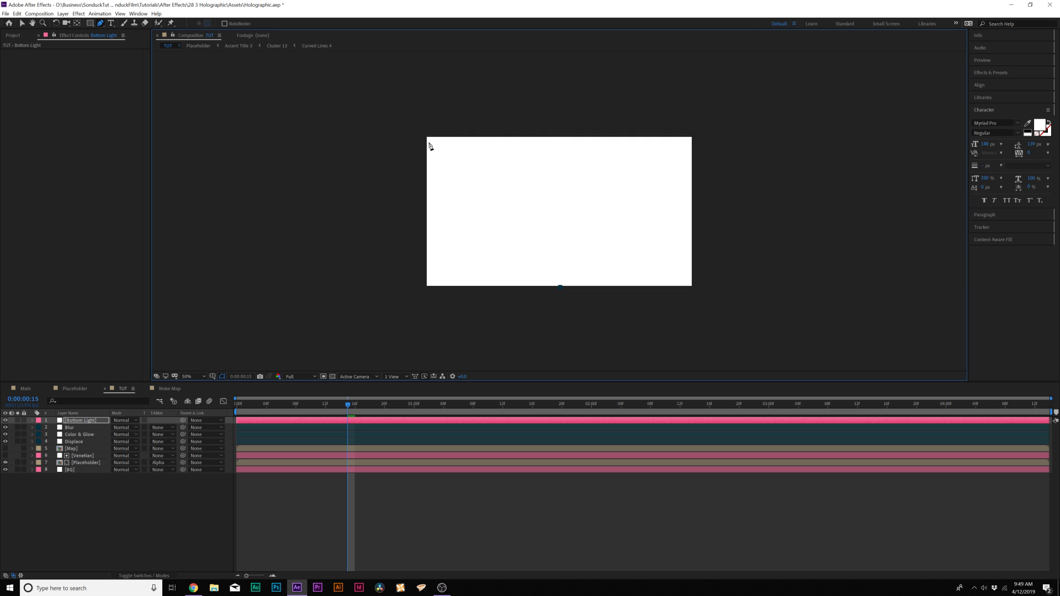
left_click(392, 96)
left_click(752, 95)
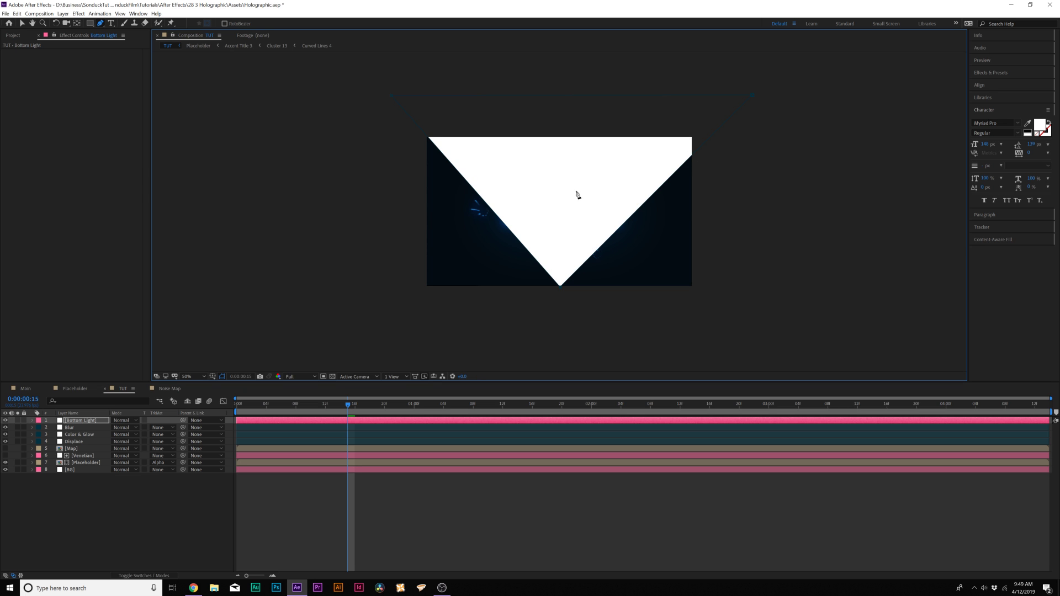
left_click_drag(80, 420, 79, 448)
- Set Bottom Light's opacity to 4% and feather its mask by 190 pixels
key("/")
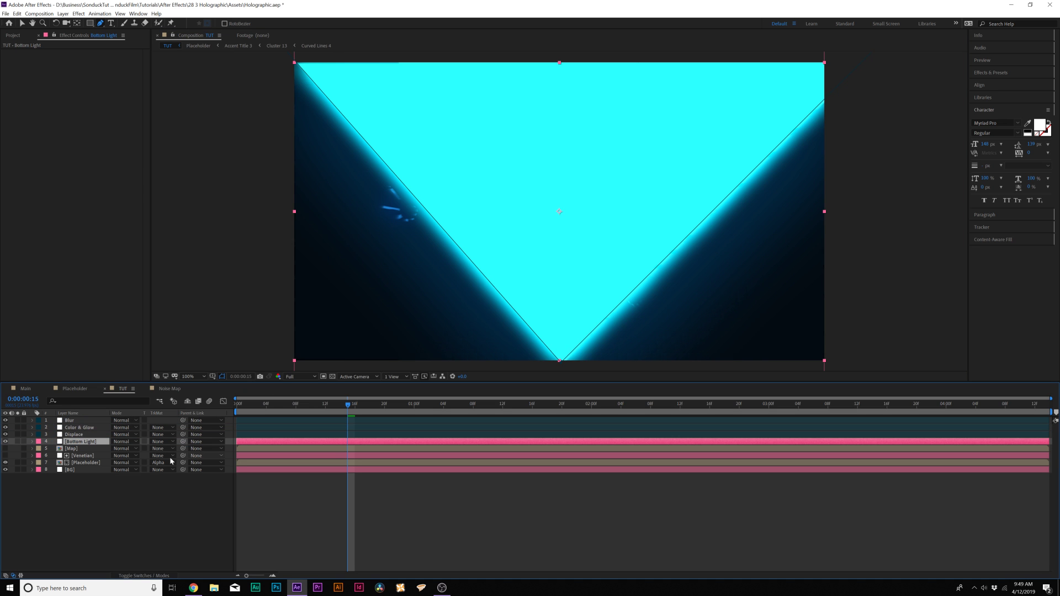
key("t")
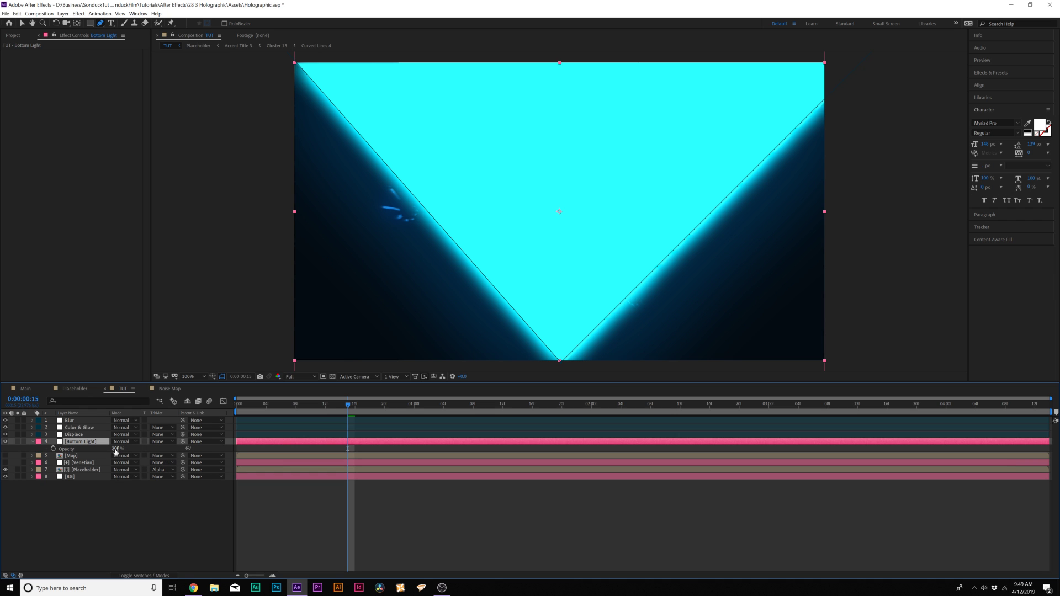
left_click(116, 450)
type("4")
left_click(138, 516)
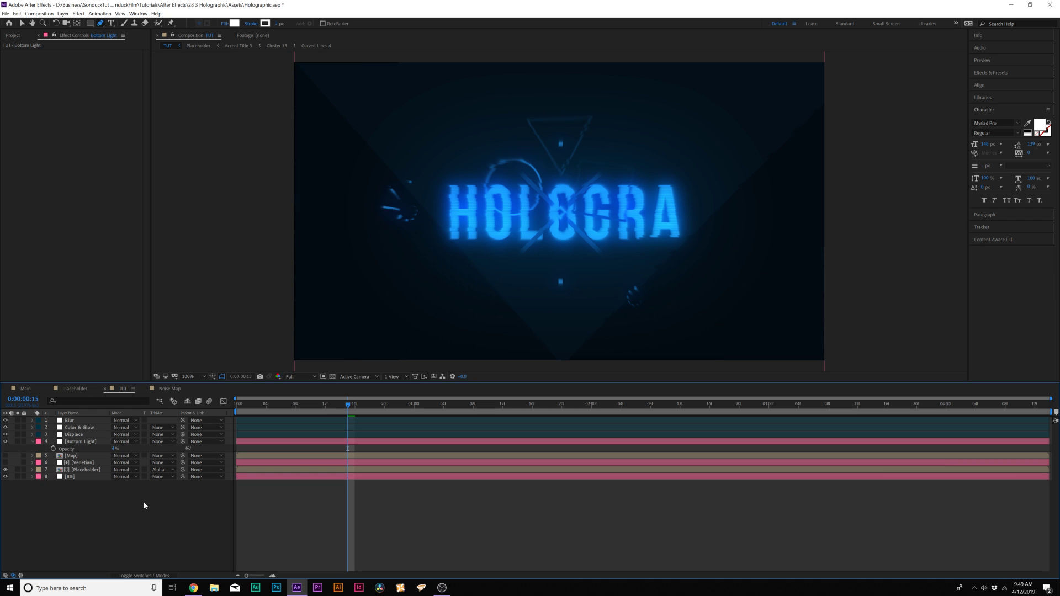
left_click(6, 442)
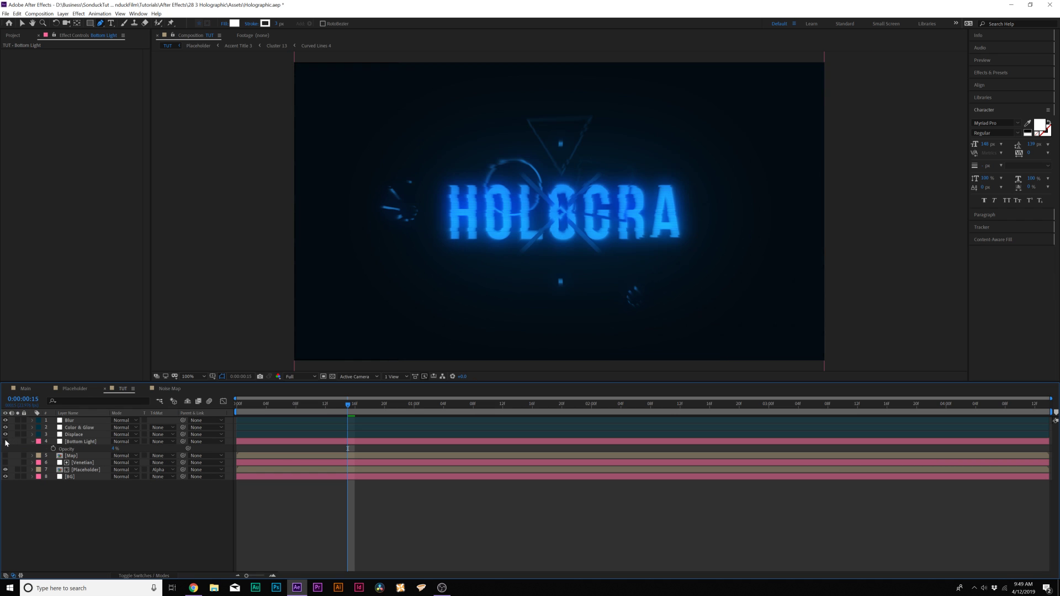
left_click(6, 441)
left_click(78, 442)
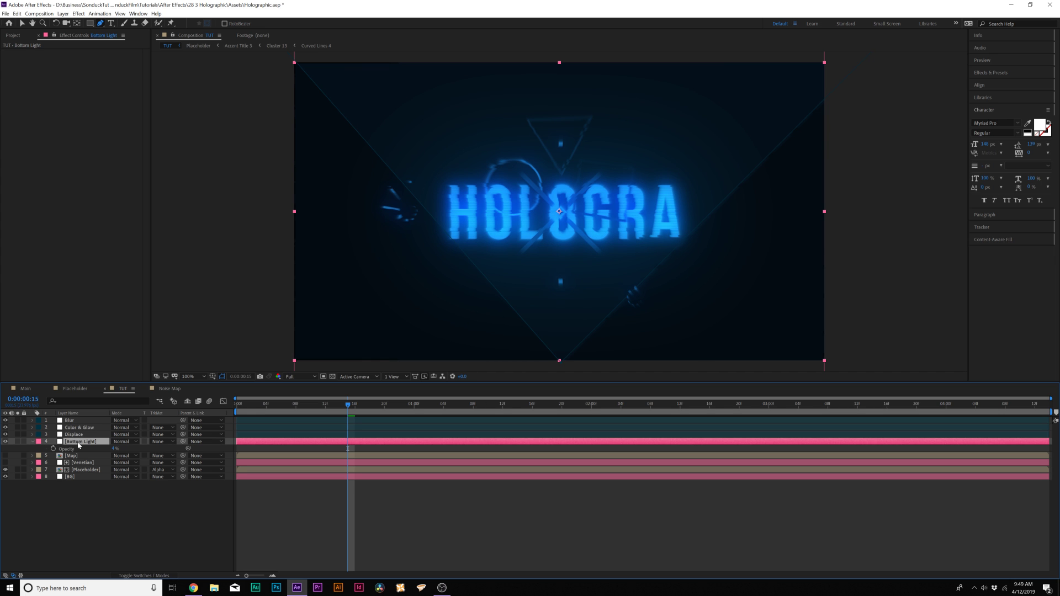
key("f")
left_click_drag(121, 455, 150, 456)
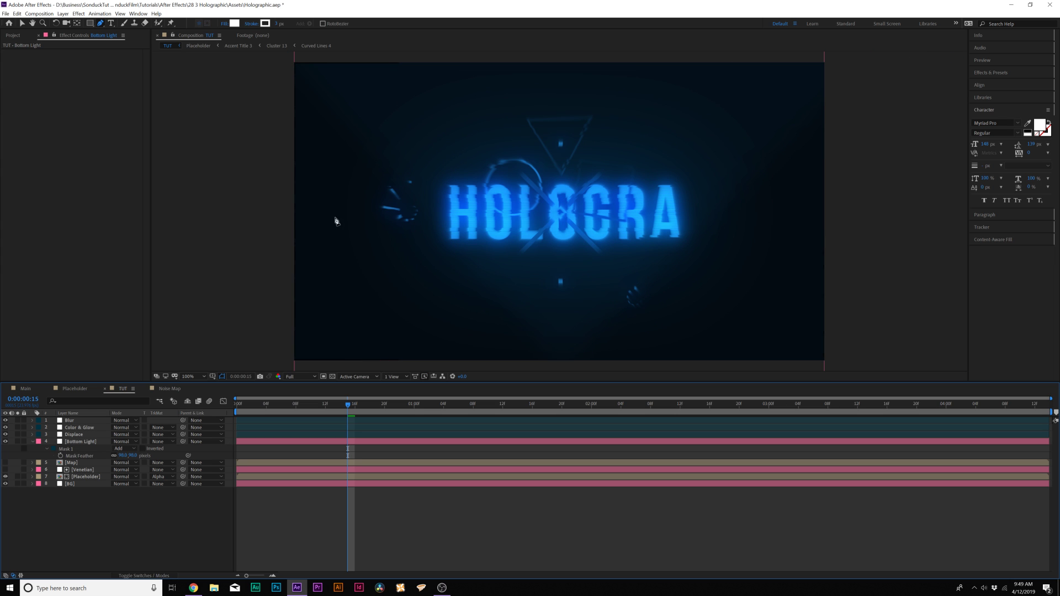
- Keyframe Bottom Light's opacity from 0% at frame 13 to 4% at one second
left_click(104, 441)
key("t")
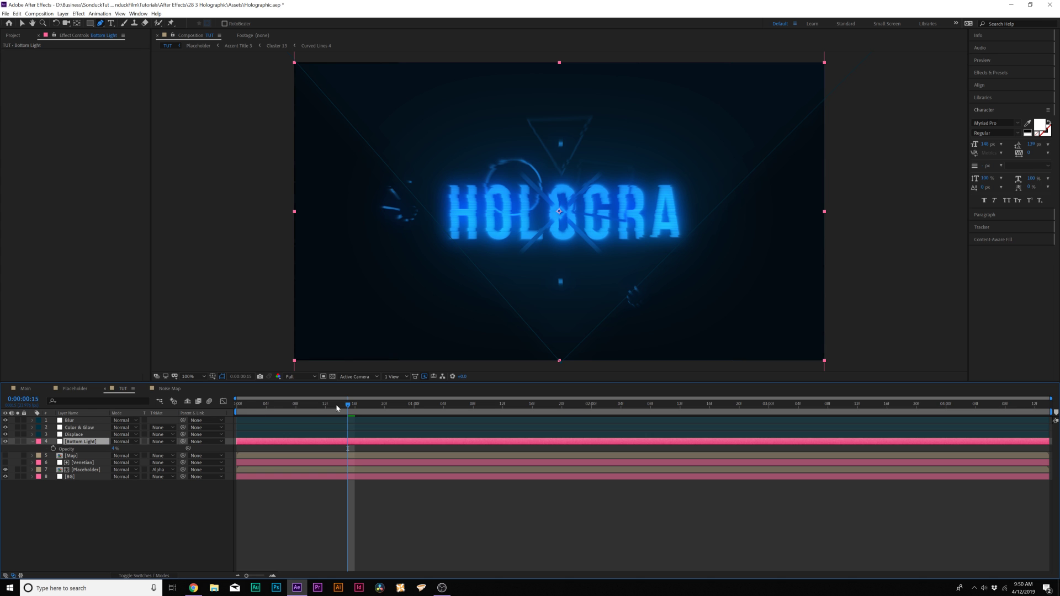
left_click(337, 407)
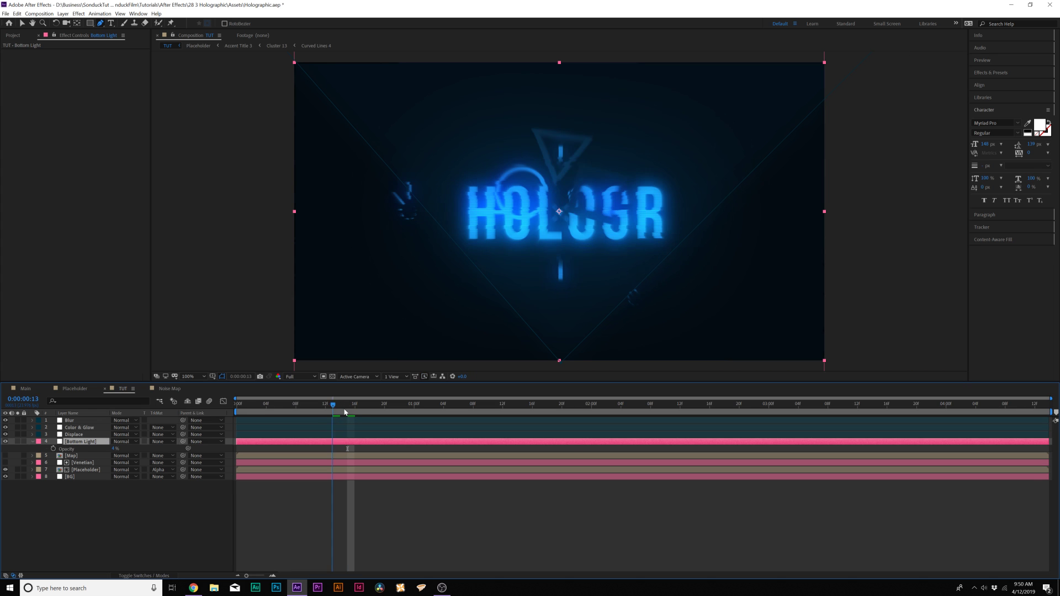
left_click(53, 449)
left_click_drag(333, 448, 413, 448)
left_click(114, 449)
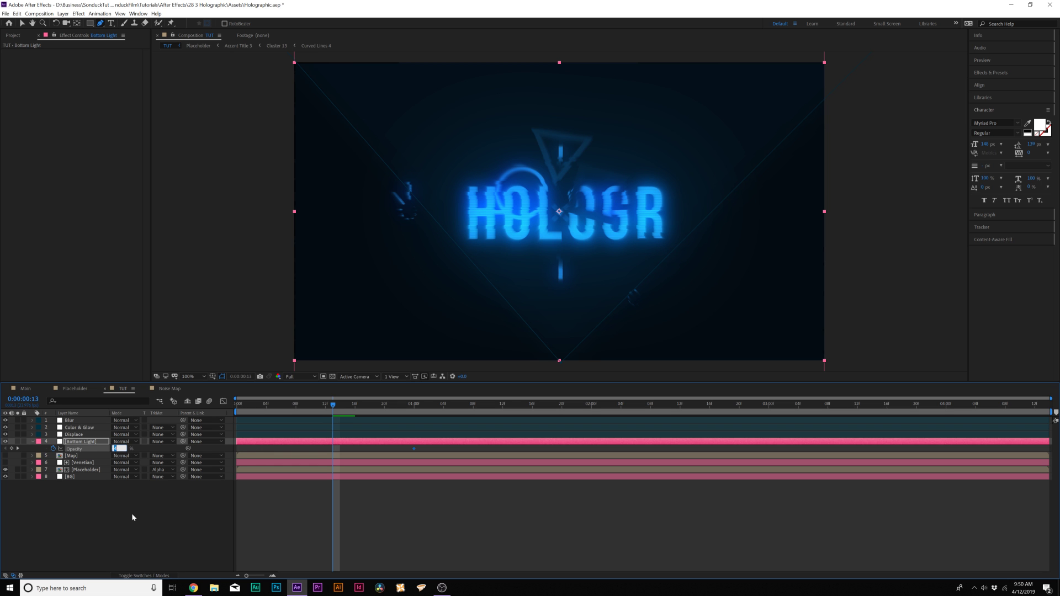
type("0")
key("Return")
left_click_drag(333, 404, 414, 403)
left_click(401, 445)
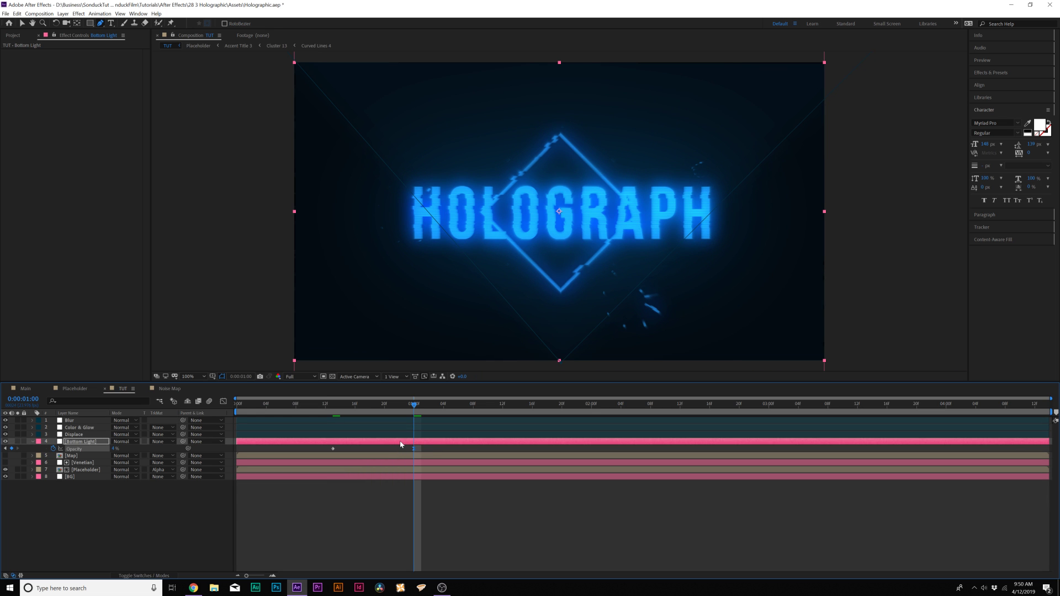
- Add a Linear Wipe to Bottom Light with a 180° angle, 41% completion and feathered edge
key("Page_Up")
key("Page_Up")
key("Page_Up")
left_click(78, 13)
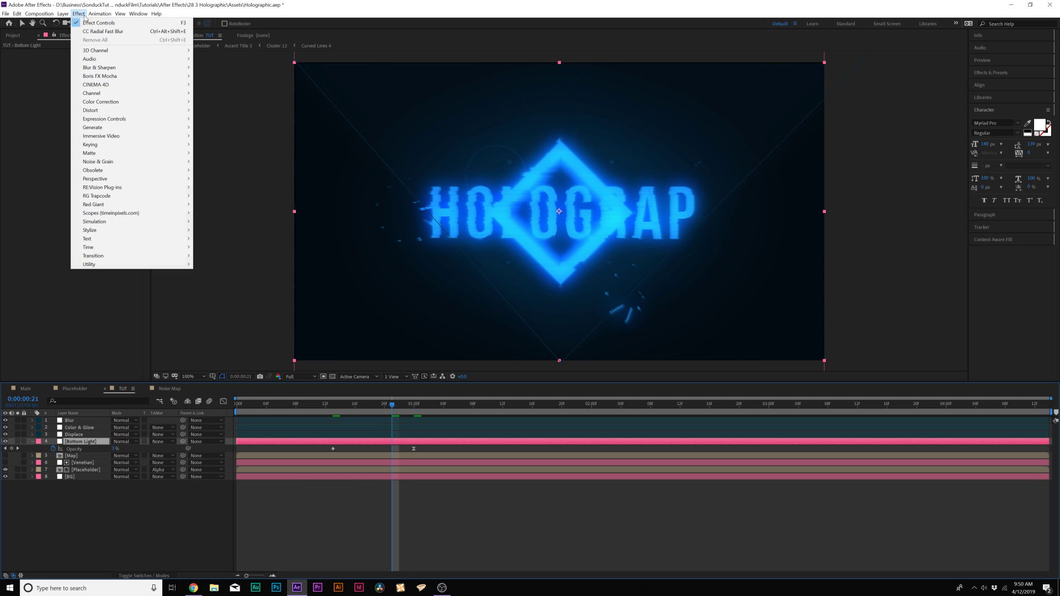
mouse_move(165, 256)
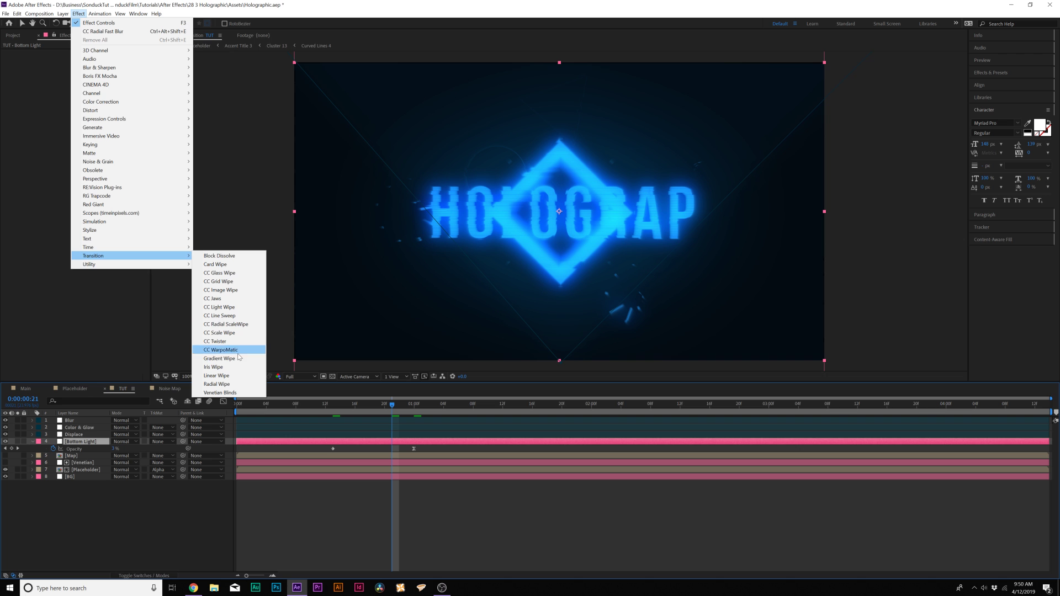
left_click(216, 375)
left_click(95, 67)
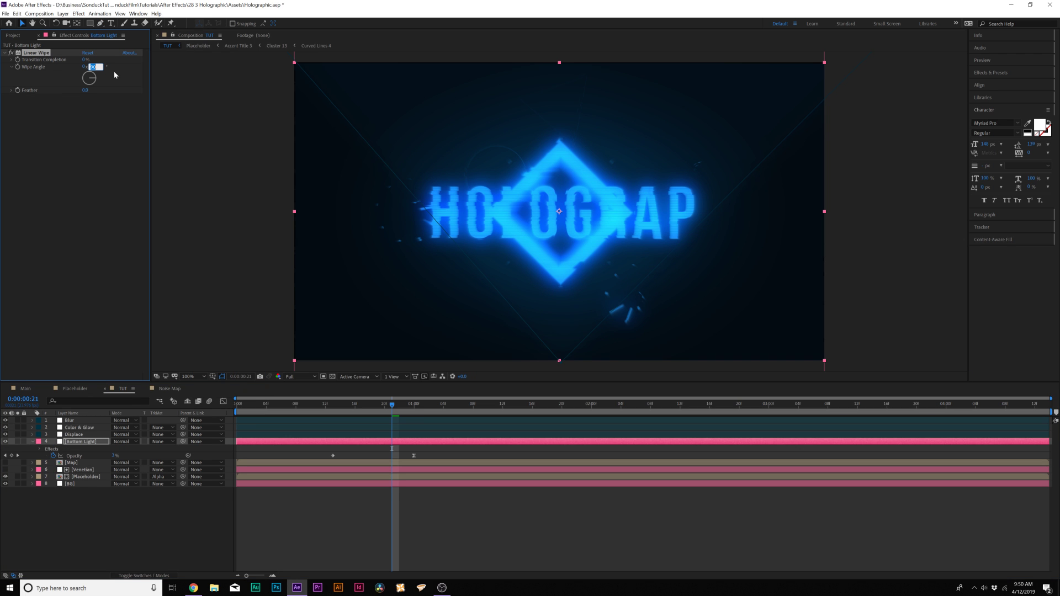
type("180")
key("Return")
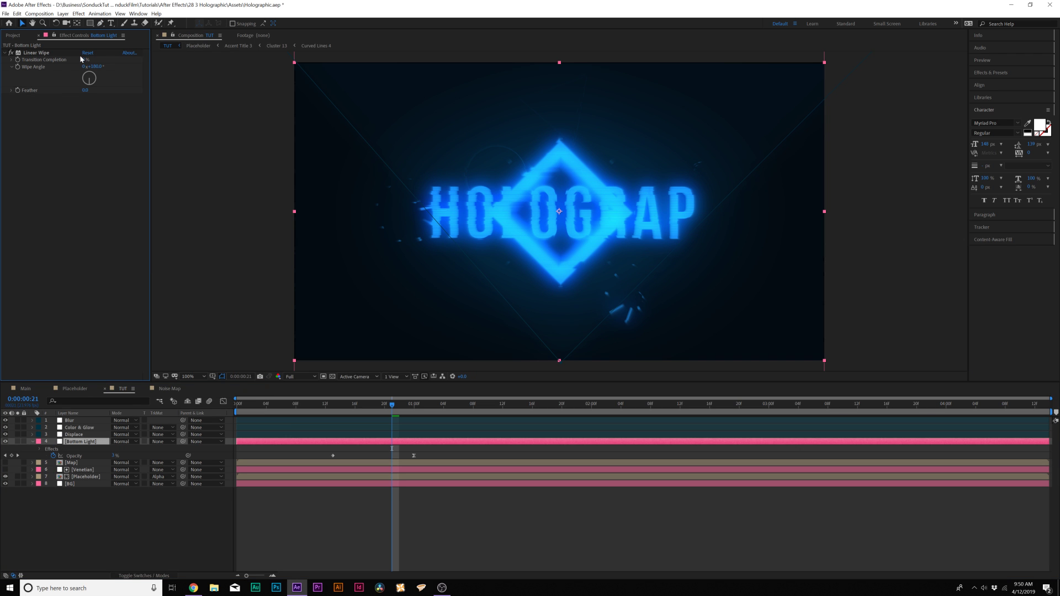
left_click_drag(85, 59, 99, 60)
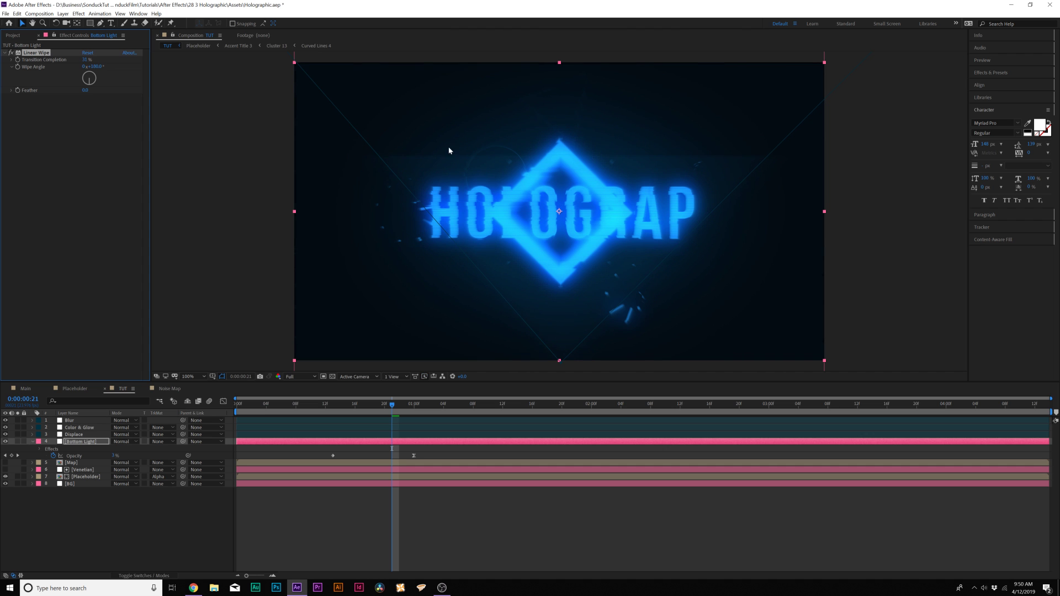
left_click_drag(85, 90, 94, 90)
- Drive the wipe's Transition Completion with a wiggle(2,20) expression and preview the flicker
left_click(18, 60, "alt")
type("wig")
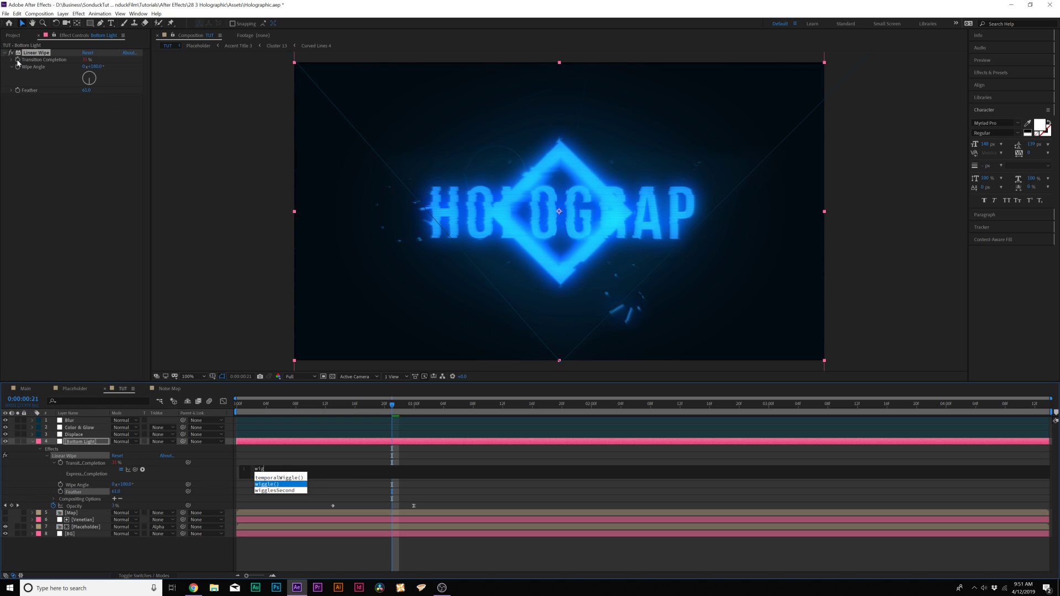
type("gle")
key("Return")
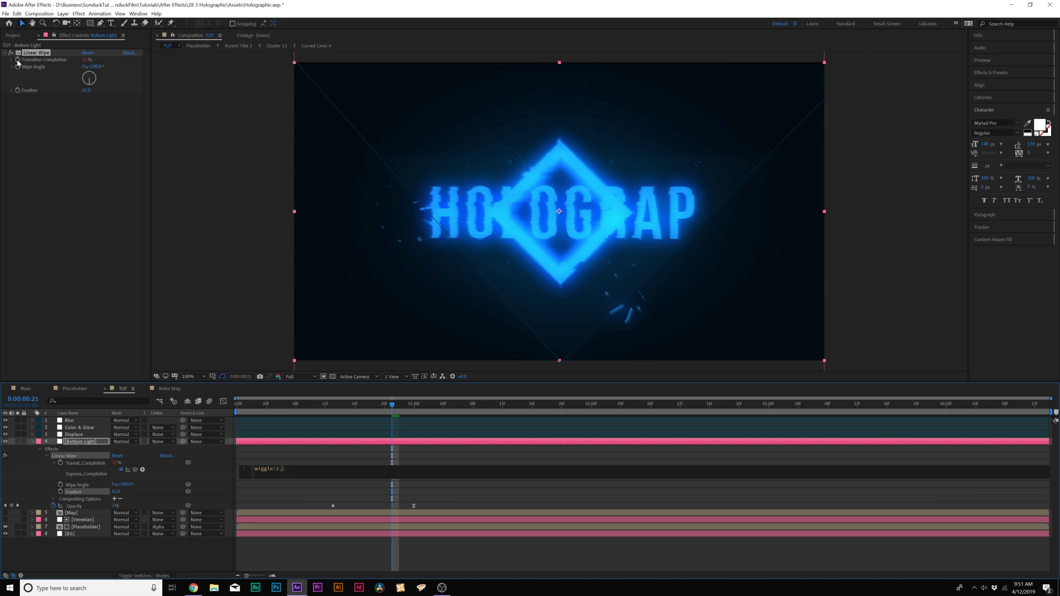
left_click(275, 461)
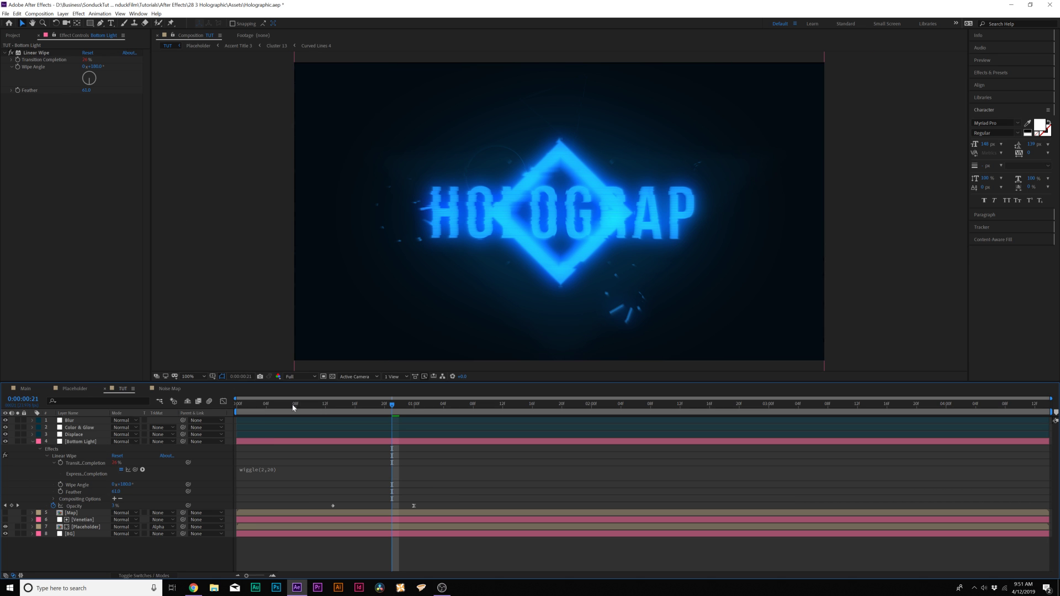
key("space")
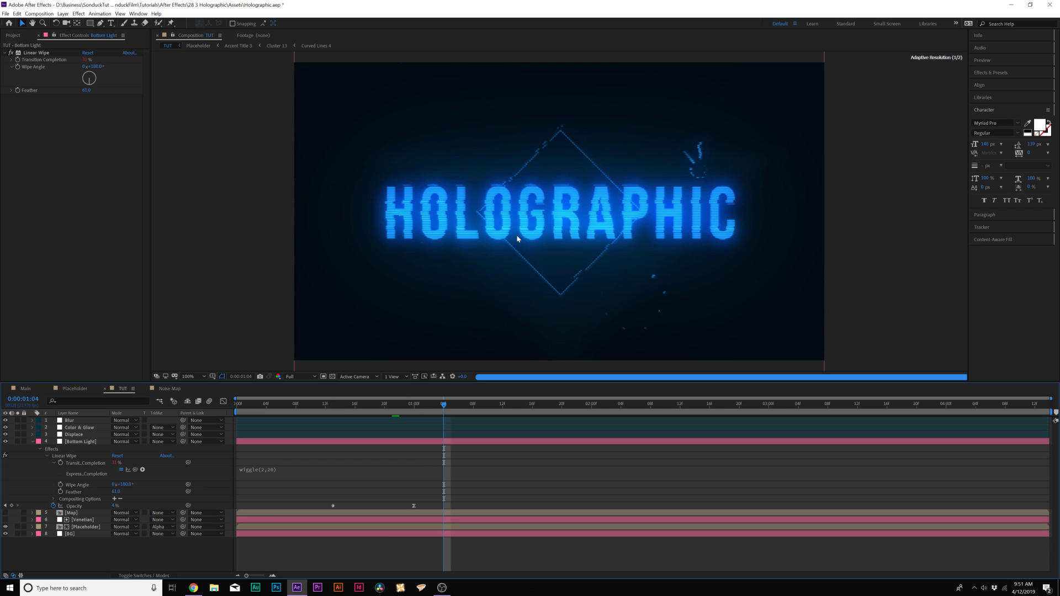
- Copy the Glow effect from Color & Glow and paste it onto Bottom Light
left_click(72, 428)
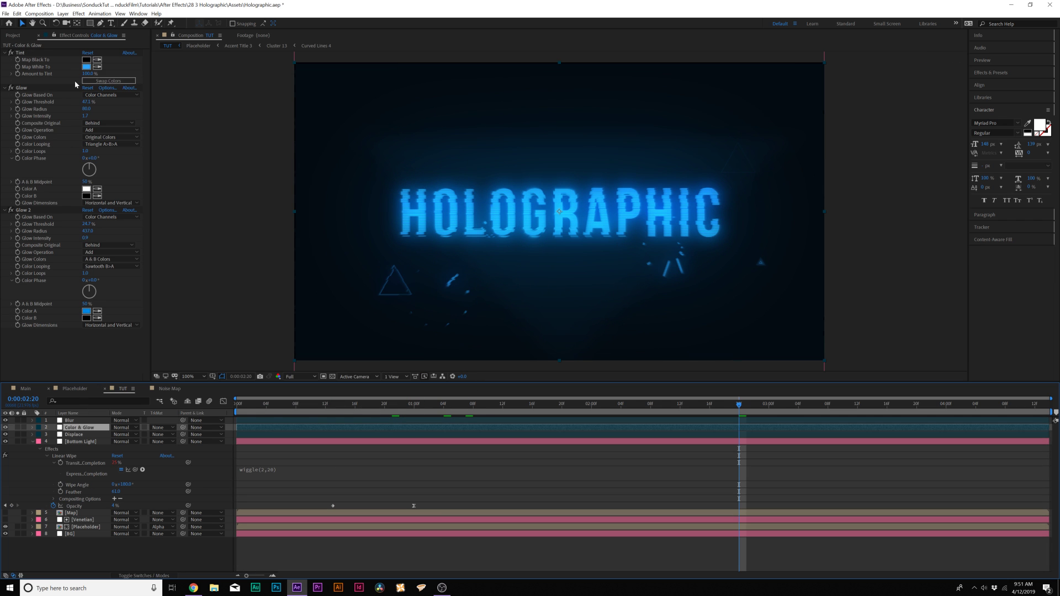
left_click(22, 88)
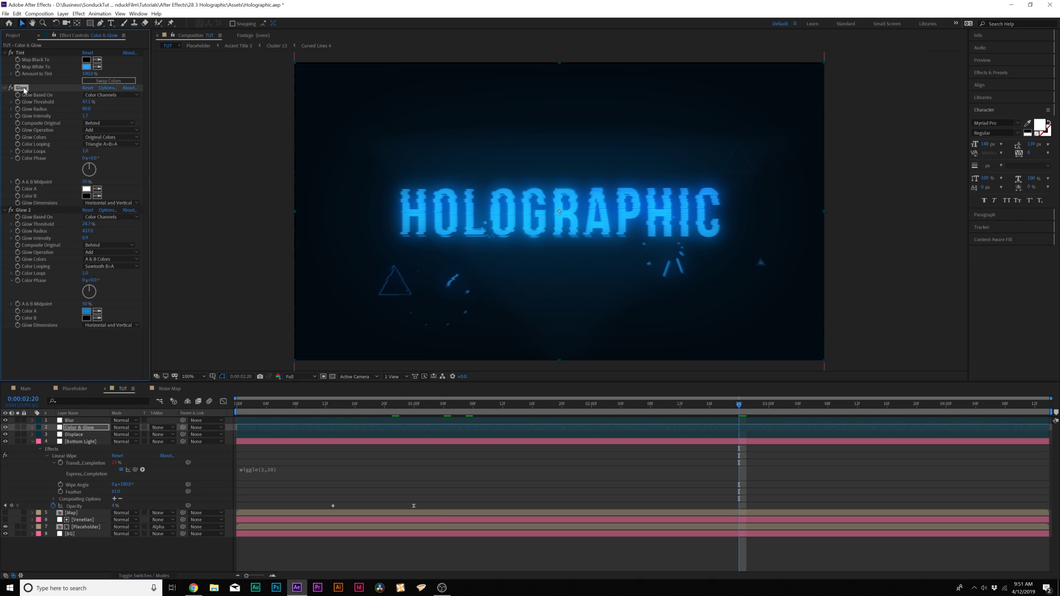
left_click(80, 442)
key("ctrl+v")
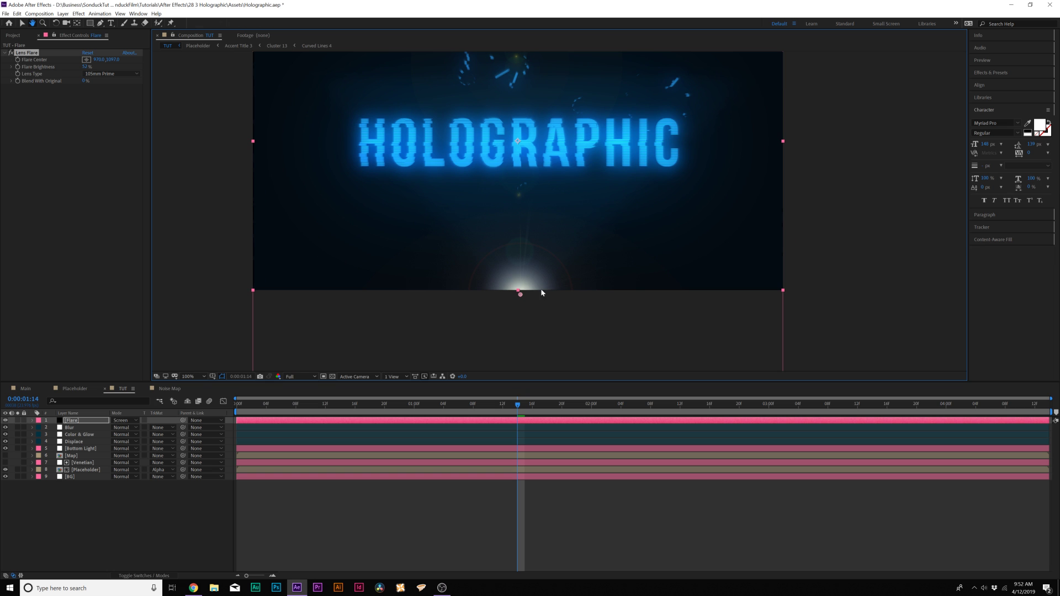
key("space")
left_click_drag(442, 221, 442, 263)
- On the Flare layer, keep the Lens Flare's lens type at 105mm Prime
left_click(65, 422)
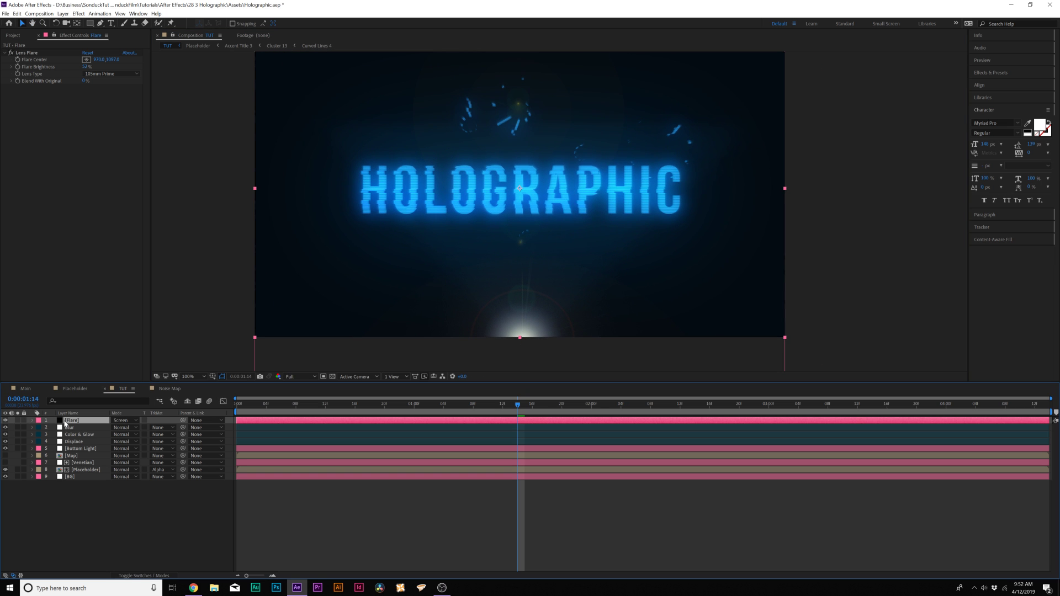
left_click(79, 13)
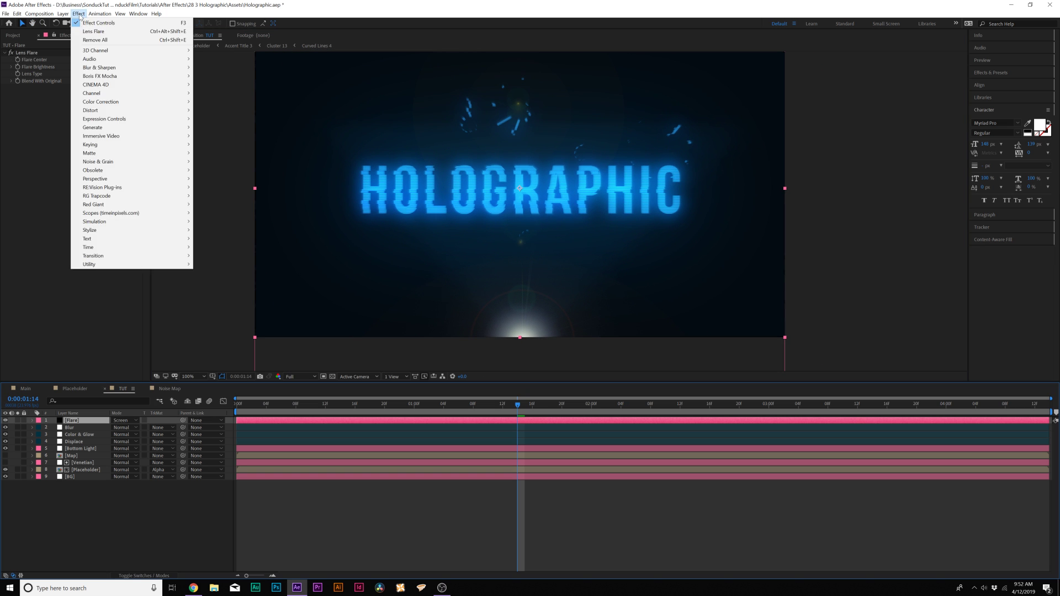
mouse_move(99, 128)
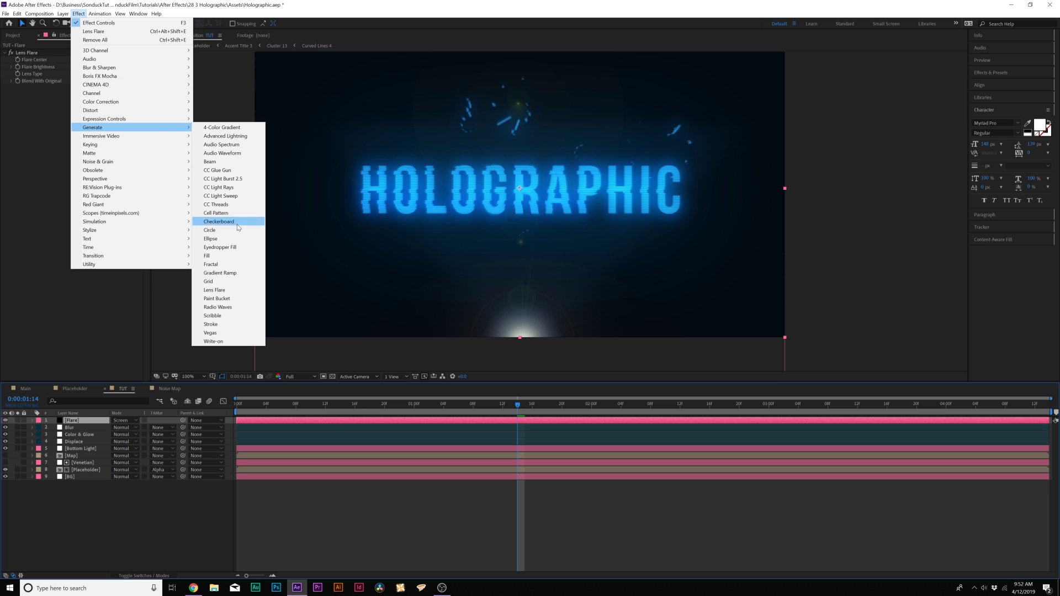
left_click(52, 199)
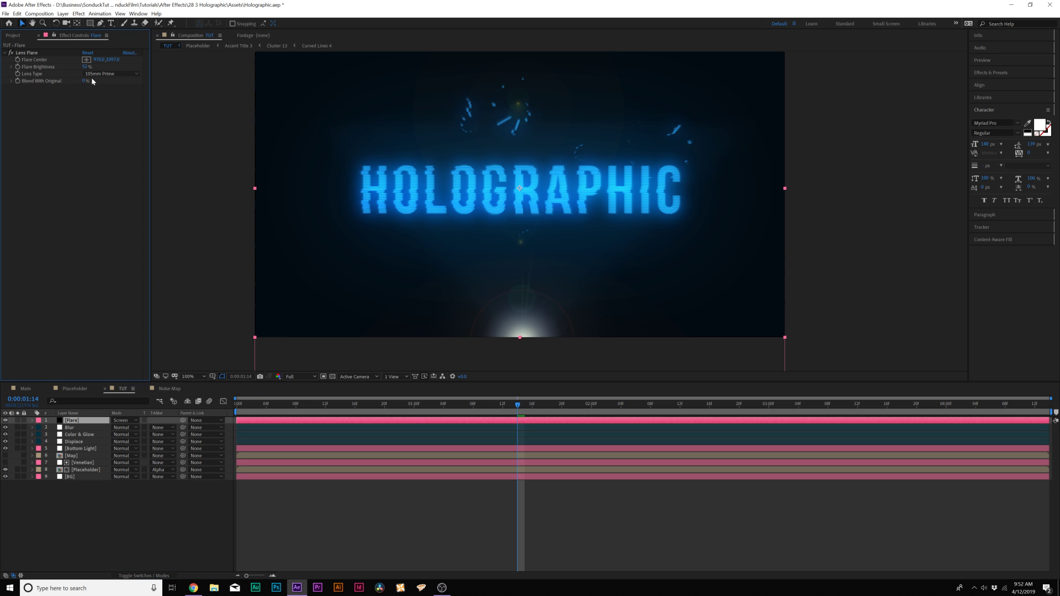
left_click(91, 74)
left_click(414, 307)
- Move the Lens Flare centre just below the frame's bottom edge, then hide the Flare layer
left_click(28, 53)
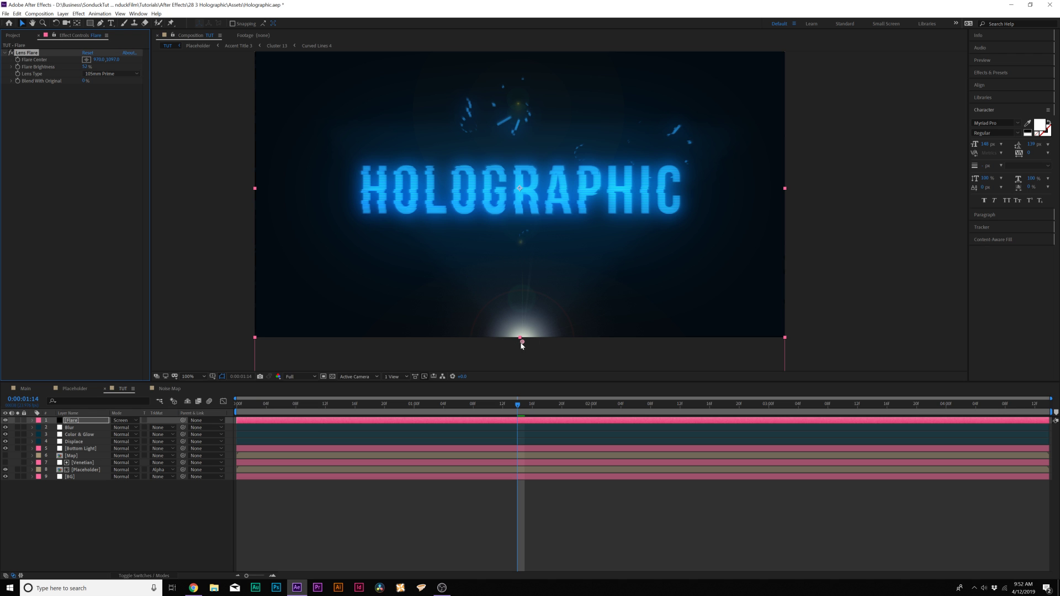
left_click_drag(522, 345, 519, 343)
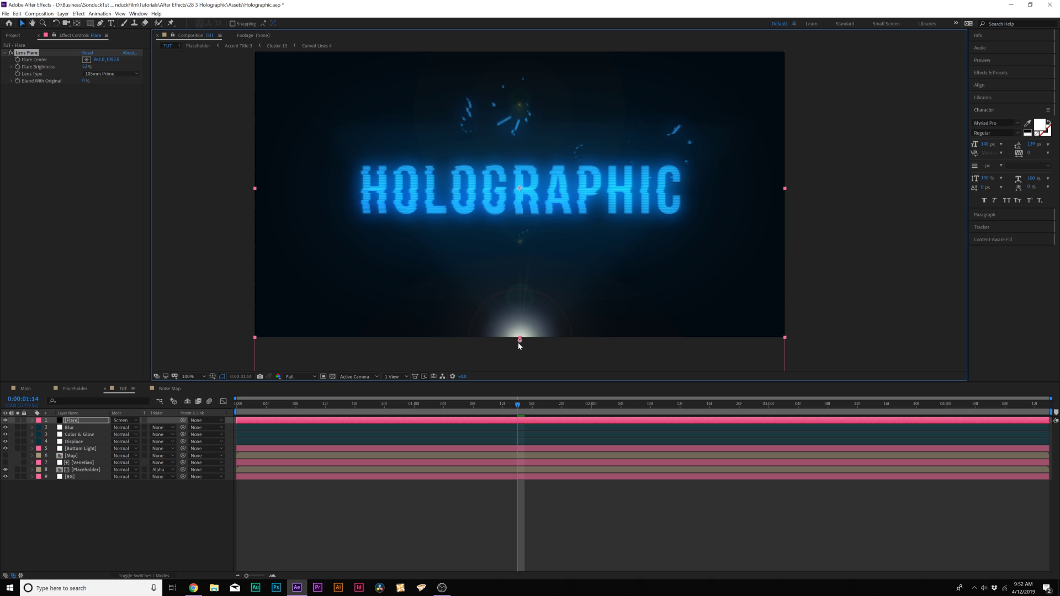
left_click_drag(518, 342, 520, 349)
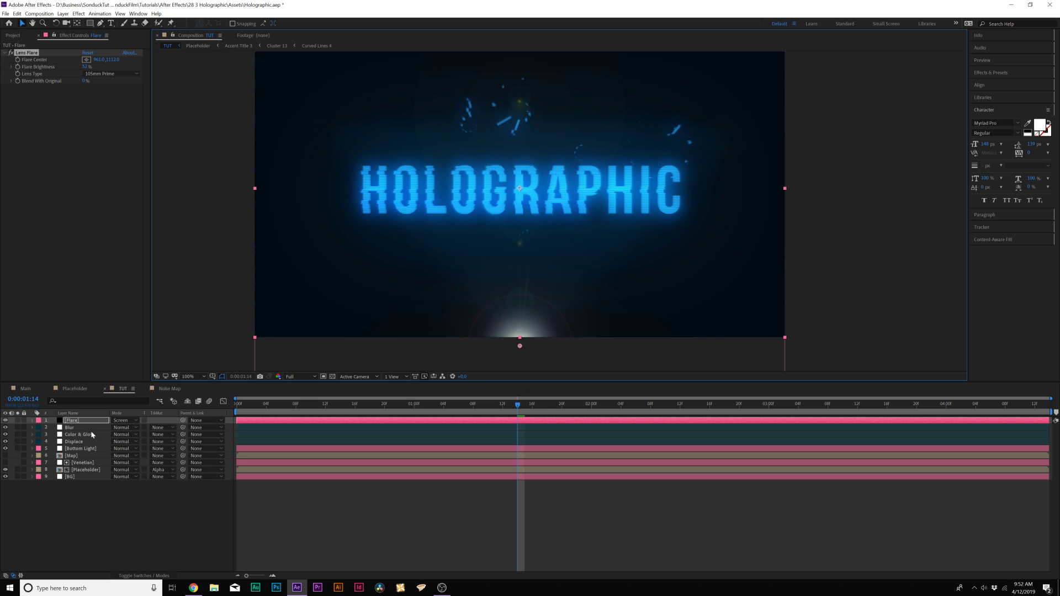
left_click(6, 421)
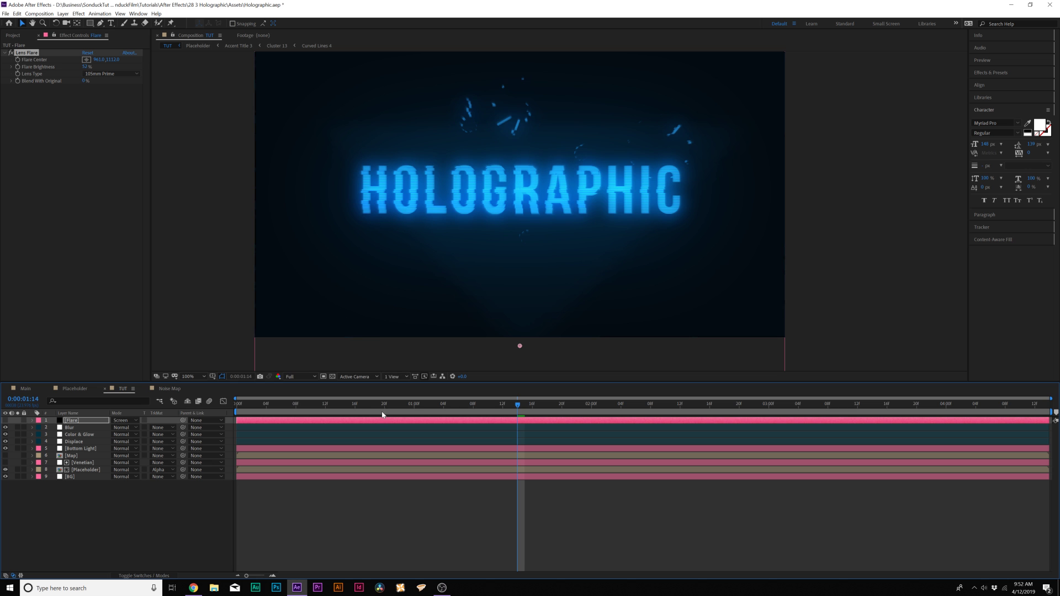
left_click_drag(382, 416, 620, 420)
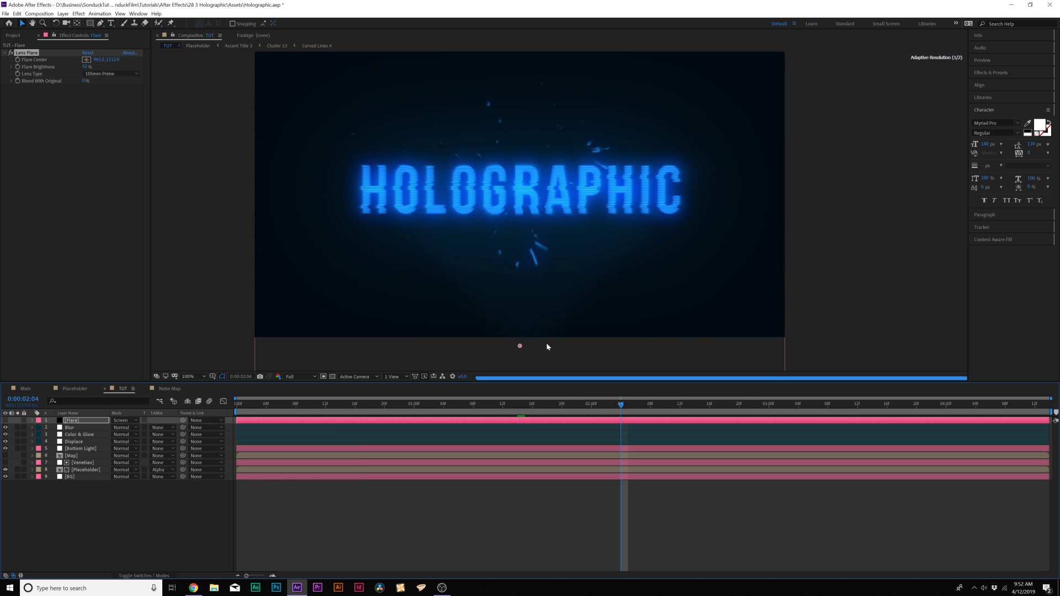
key("space")
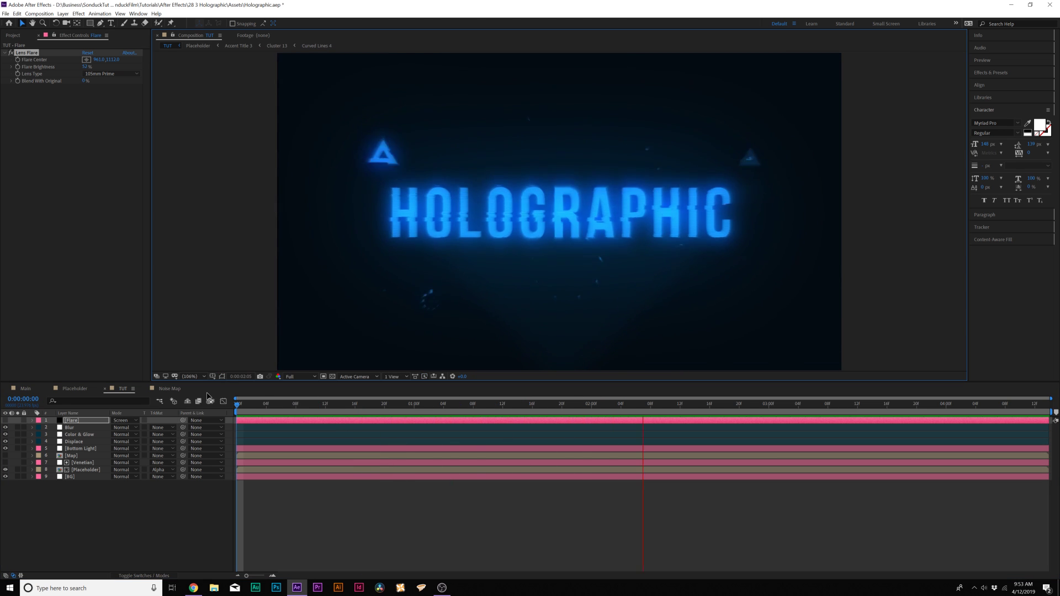